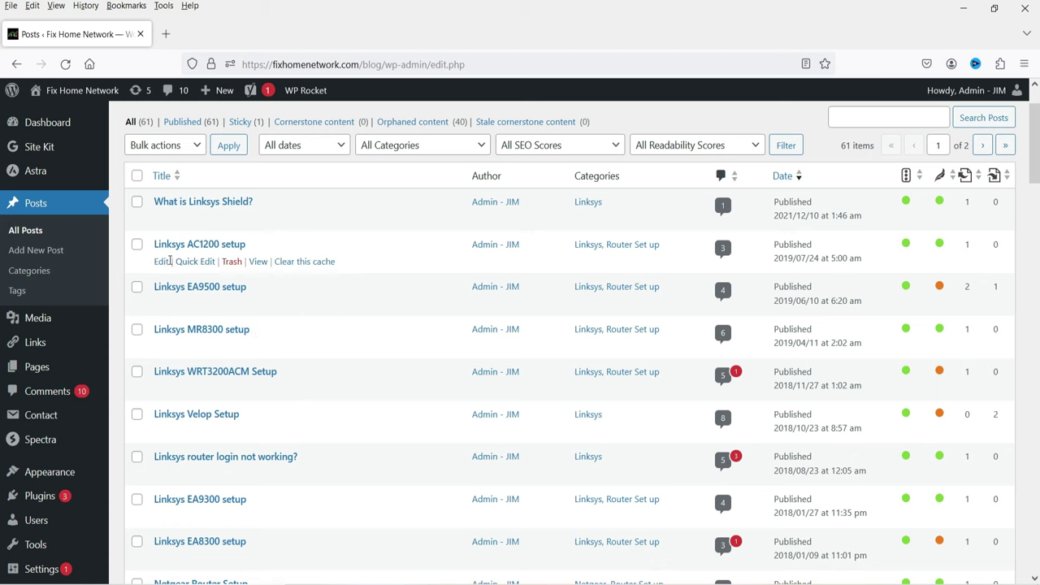
# Step: Open the Linksys AC1200 setup post for editing in a new browser tab and switch to it
pyautogui.rightClick(162, 260)
pyautogui.click(203, 282)
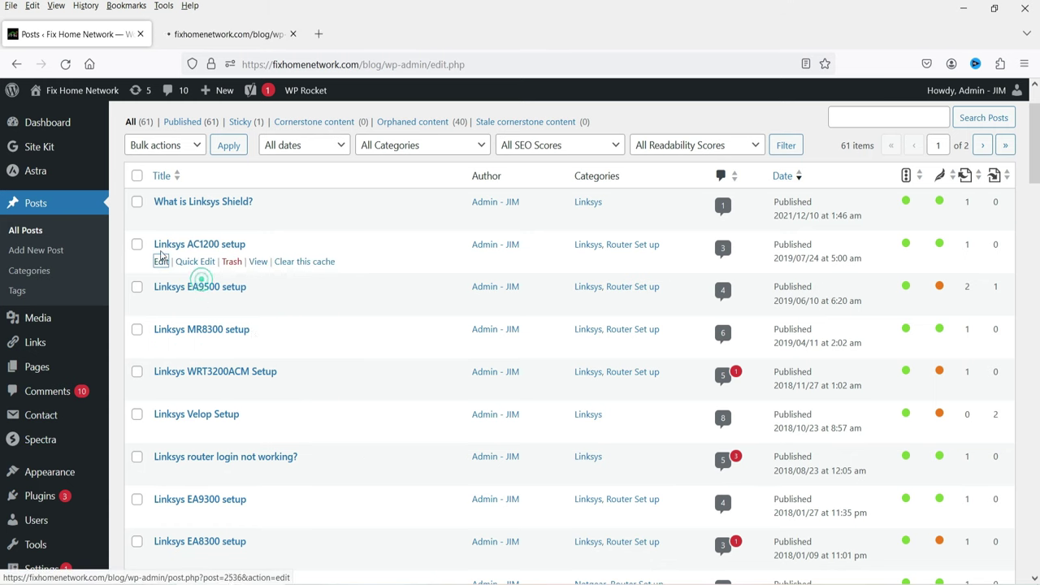
pyautogui.click(228, 35)
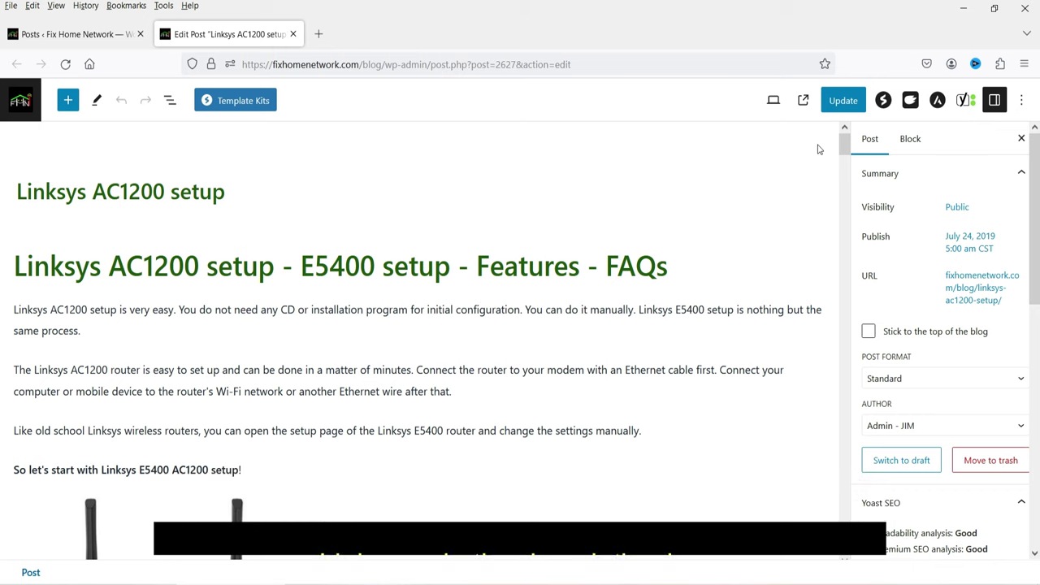
# Step: Examine the focus keyphrase in the post's Yoast SEO Premium section
pyautogui.moveTo(842, 144); pyautogui.dragTo(807, 464)
pyautogui.scroll(-10, 715, 430)
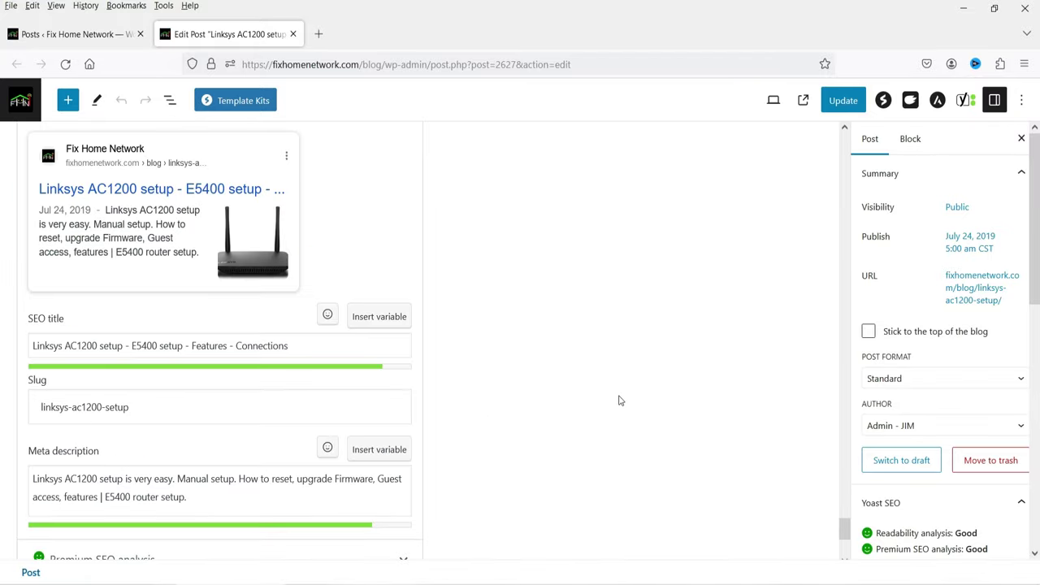
pyautogui.scroll(3, 621, 400)
pyautogui.scroll(1, 573, 427)
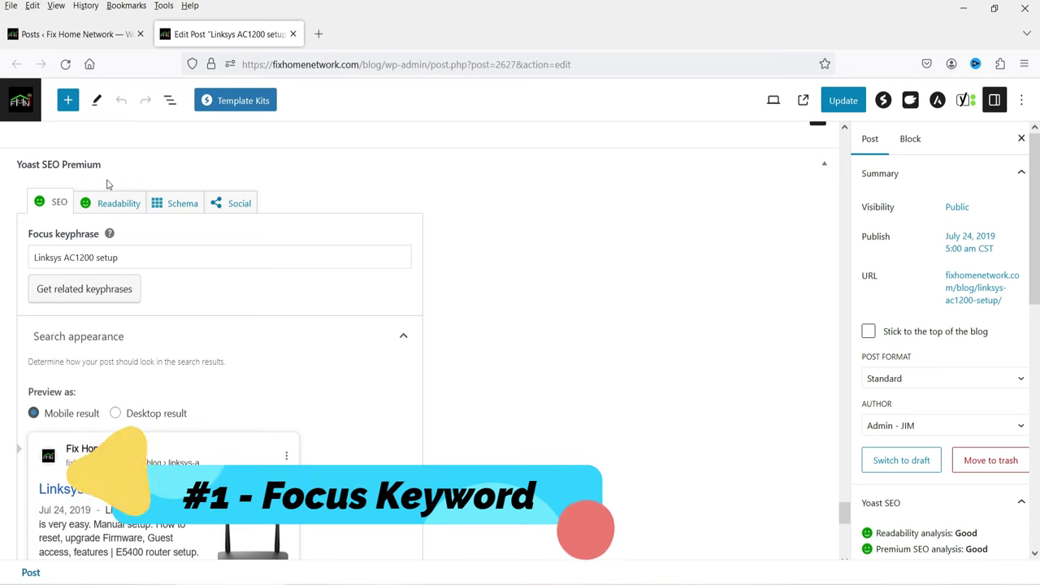
pyautogui.moveTo(130, 257); pyautogui.dragTo(33, 257)
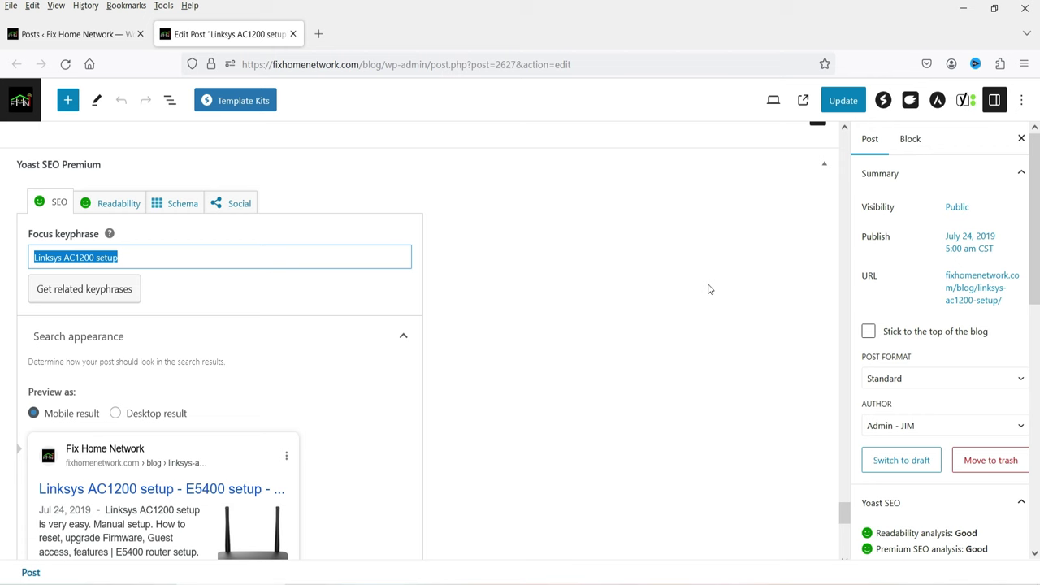
pyautogui.click(153, 256)
pyautogui.moveTo(183, 255); pyautogui.dragTo(17, 253)
pyautogui.click(178, 255)
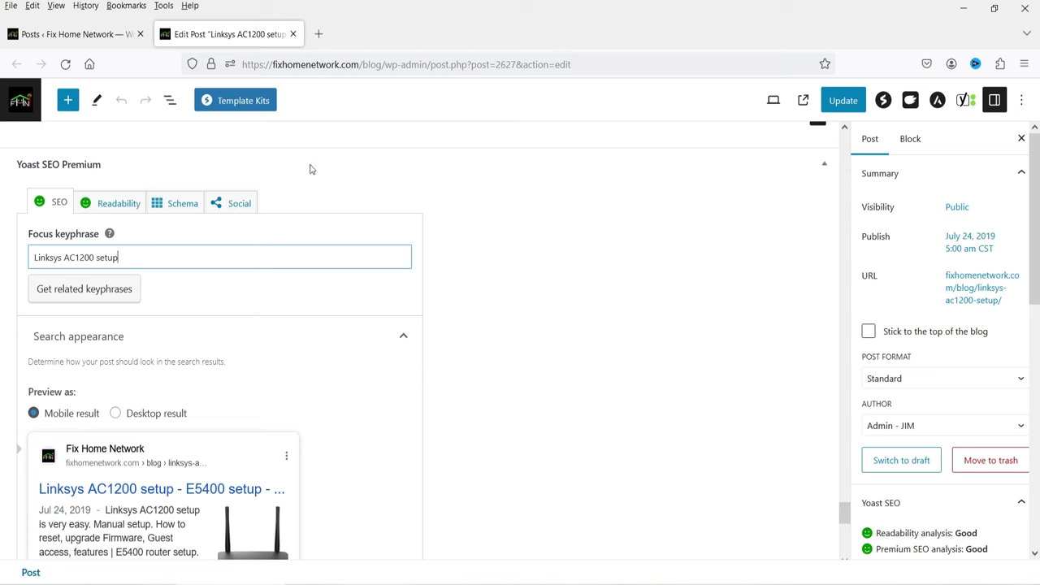
pyautogui.tripleClick(137, 252)
pyautogui.click(569, 336)
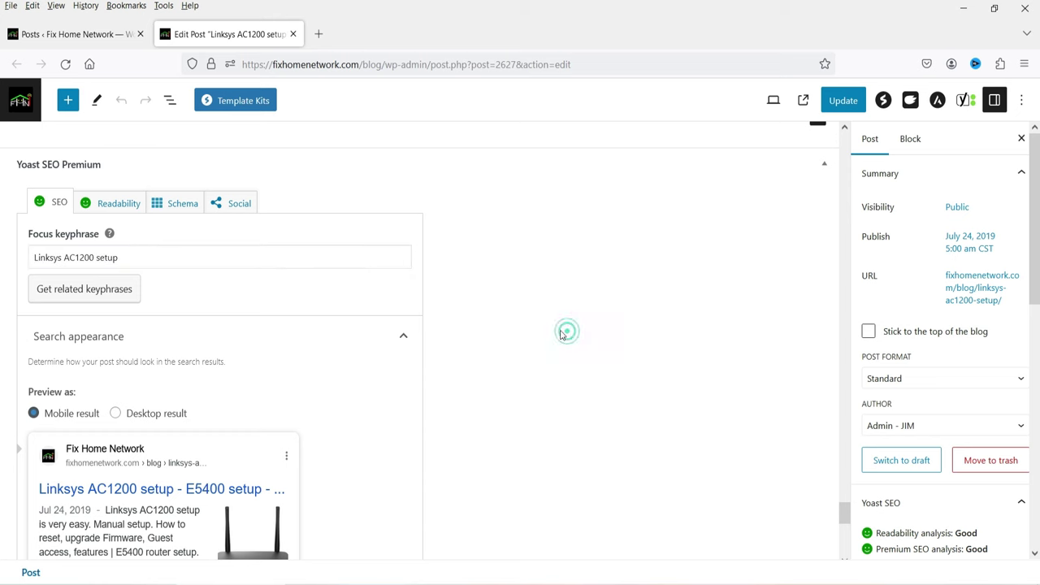
pyautogui.click(143, 260)
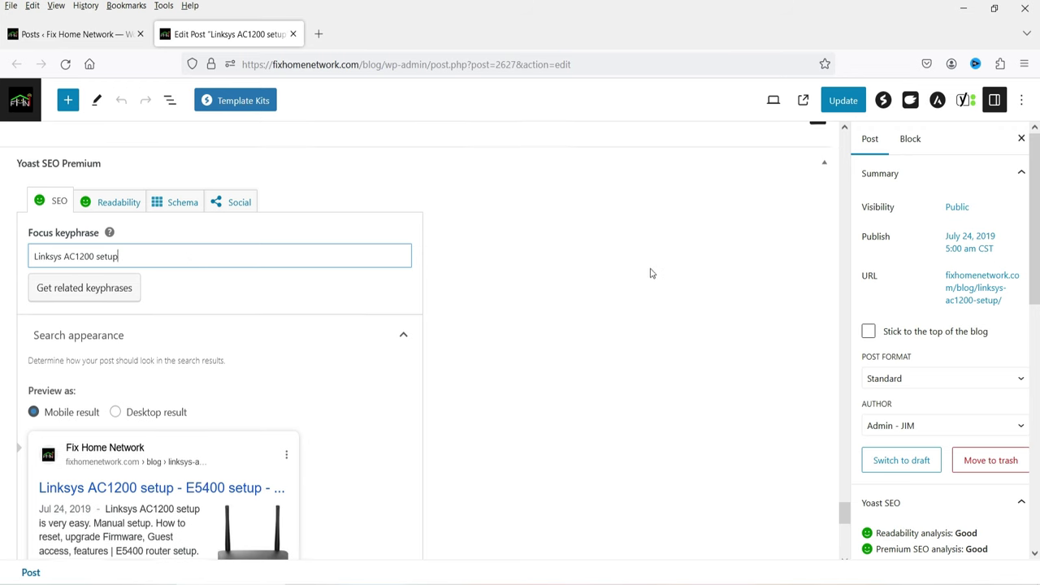
# Step: Review the post's meta description in the Yoast search appearance settings for use of the focus keyphrase
pyautogui.scroll(-2, 87, 465)
pyautogui.scroll(-3, 121, 441)
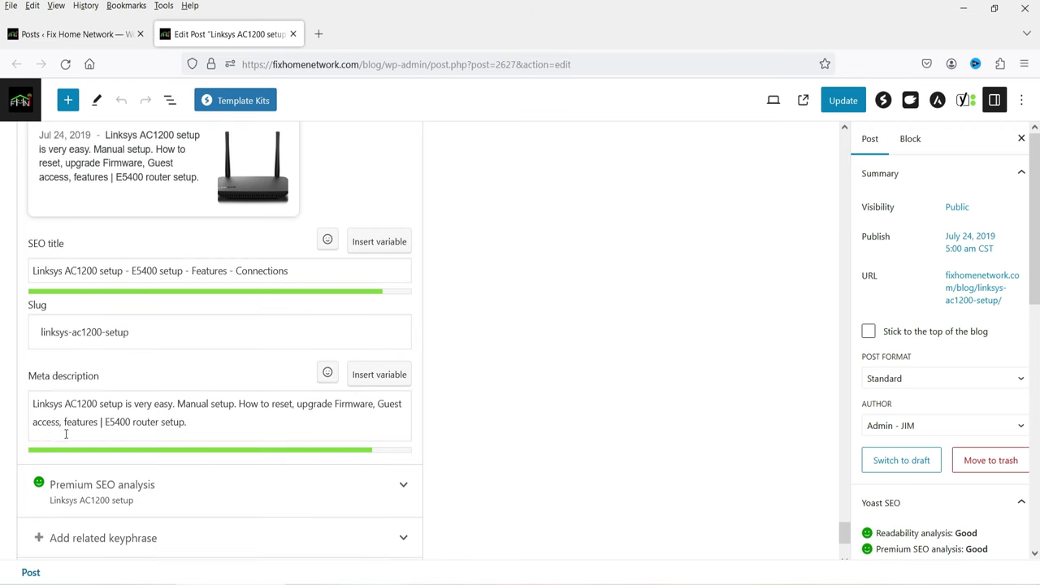
pyautogui.click(69, 406)
pyautogui.tripleClick(208, 429)
pyautogui.click(209, 422)
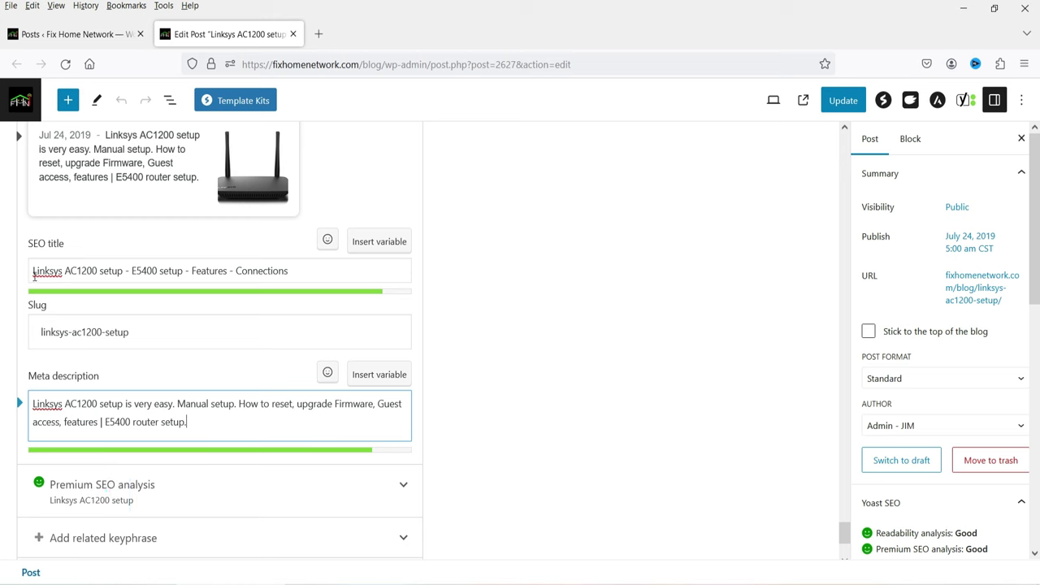
# Step: Highlight the keyphrase "Linksys AC1200 setup" at the start of the SEO title to check its placement, and compare it with the meta description
pyautogui.moveTo(122, 271); pyautogui.dragTo(33, 270)
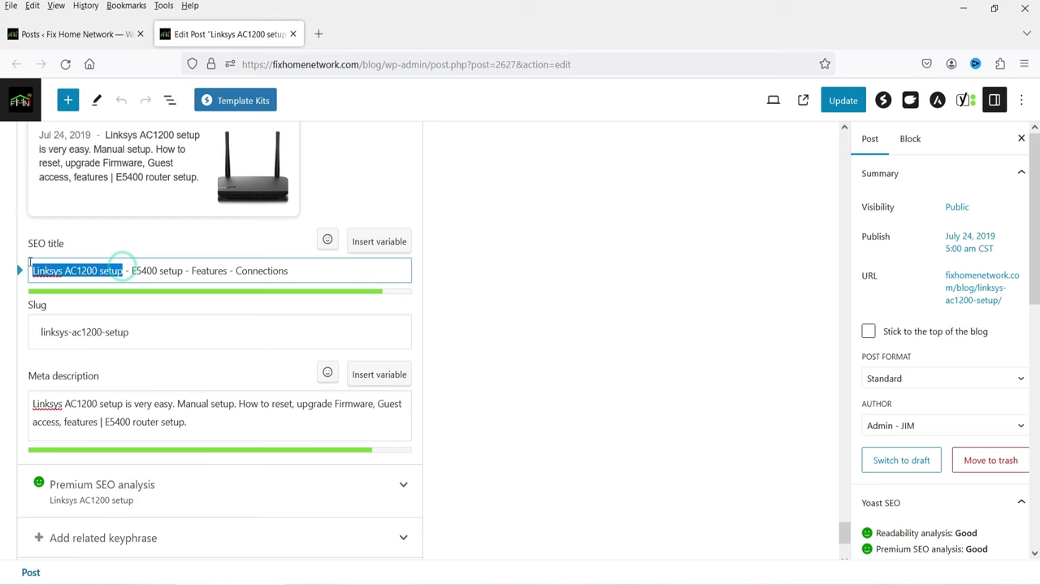
pyautogui.click(69, 270)
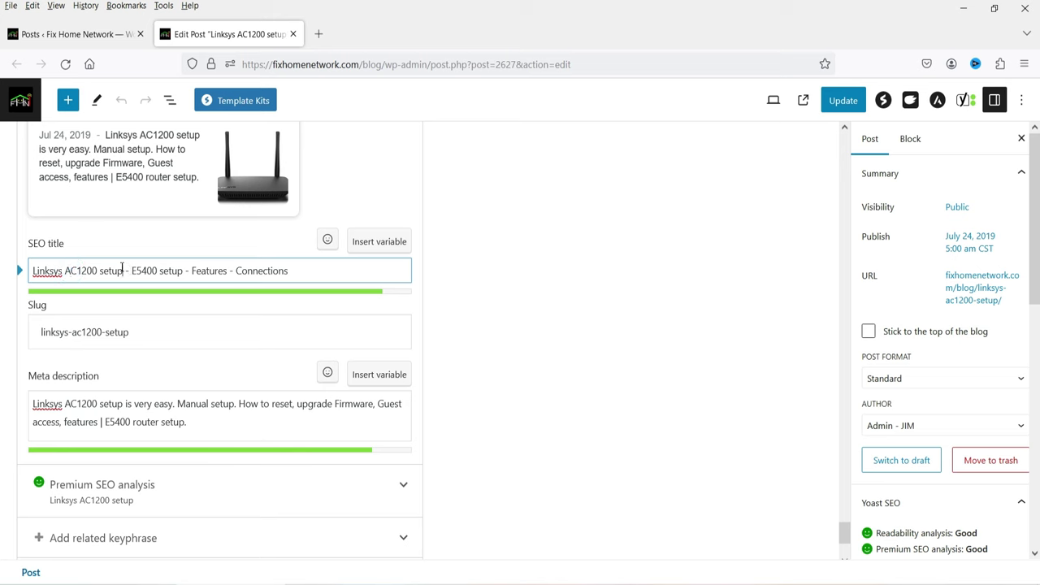
pyautogui.moveTo(122, 271); pyautogui.dragTo(32, 270)
pyautogui.click(86, 271)
pyautogui.moveTo(122, 270); pyautogui.dragTo(32, 271)
pyautogui.click(76, 270)
pyautogui.click(195, 414)
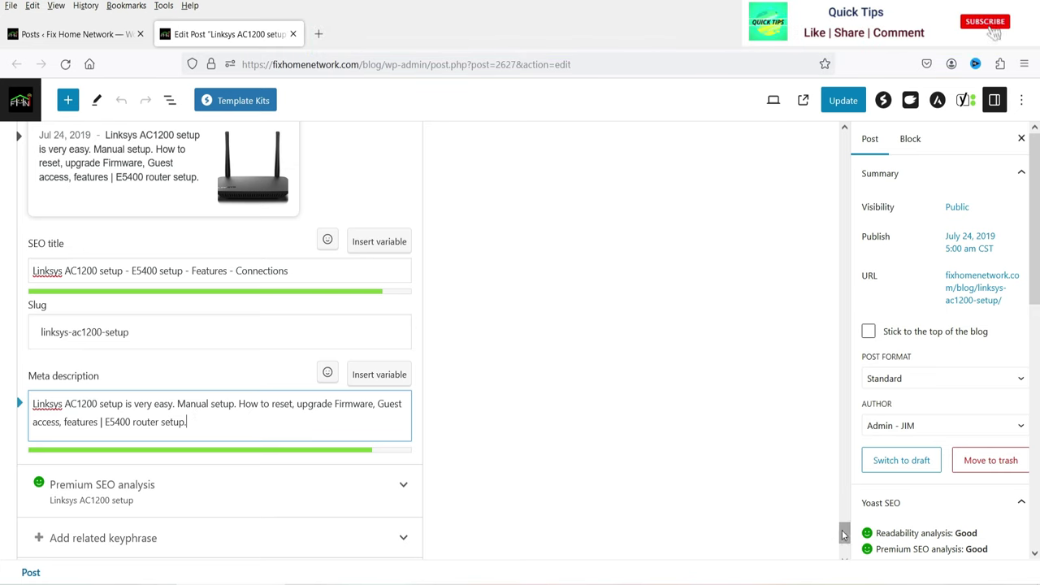
# Step: From the posts list, view the published Linksys AC1200 setup post in a new browser tab
pyautogui.moveTo(842, 532); pyautogui.dragTo(868, 144)
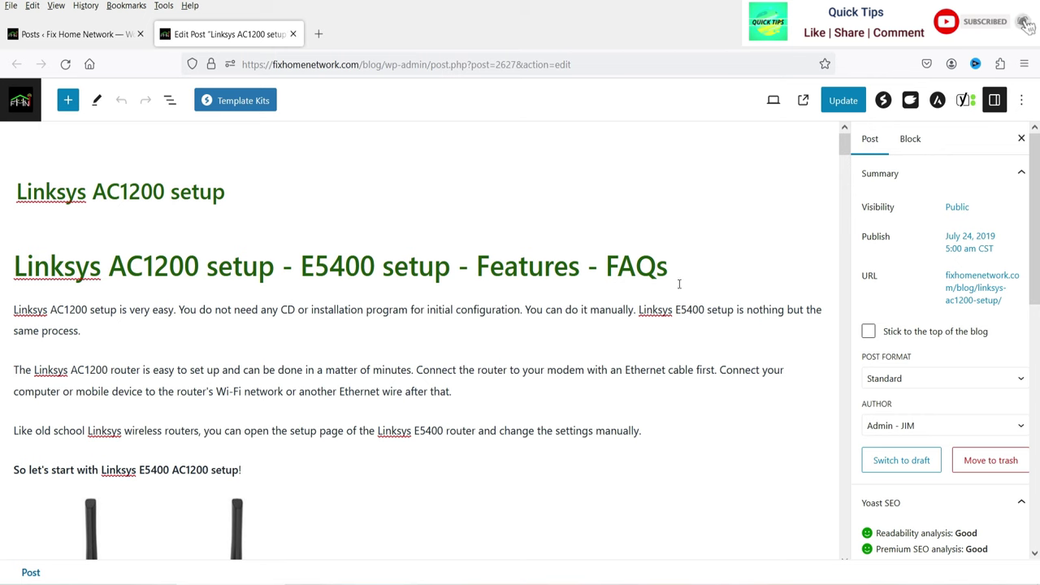
pyautogui.moveTo(442, 300)
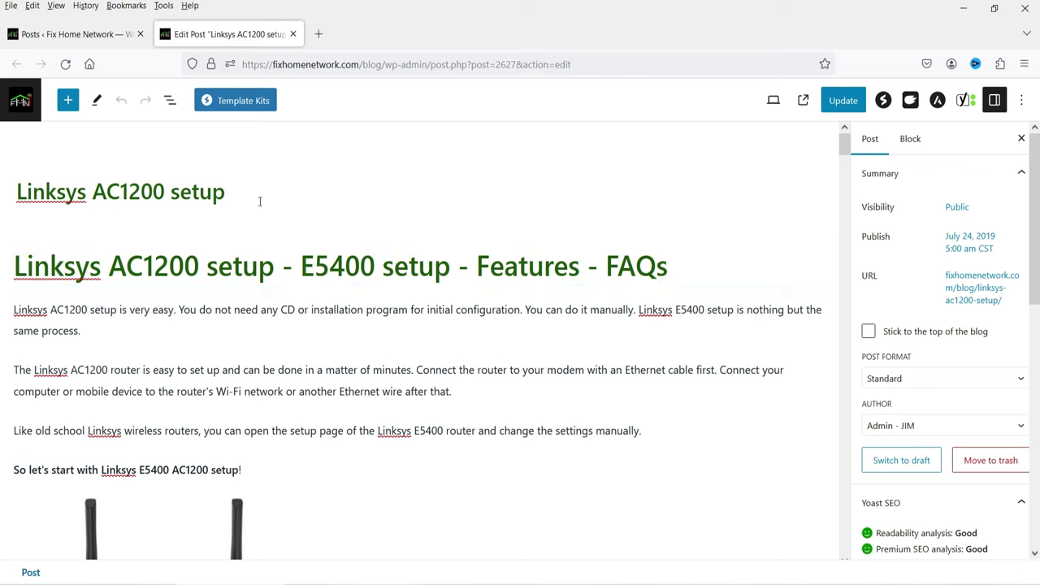
pyautogui.click(81, 33)
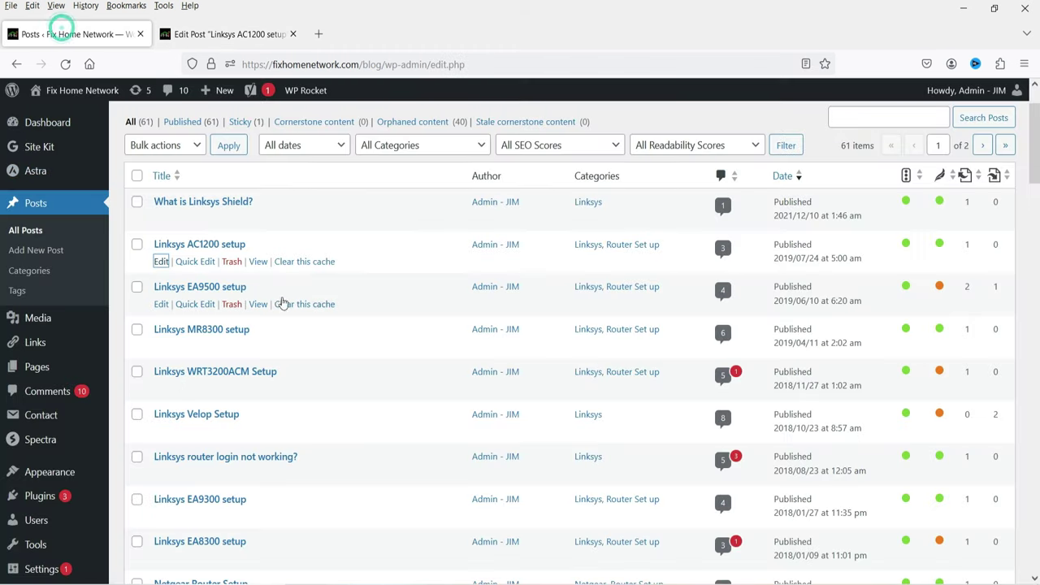
pyautogui.rightClick(260, 266)
pyautogui.click(304, 276)
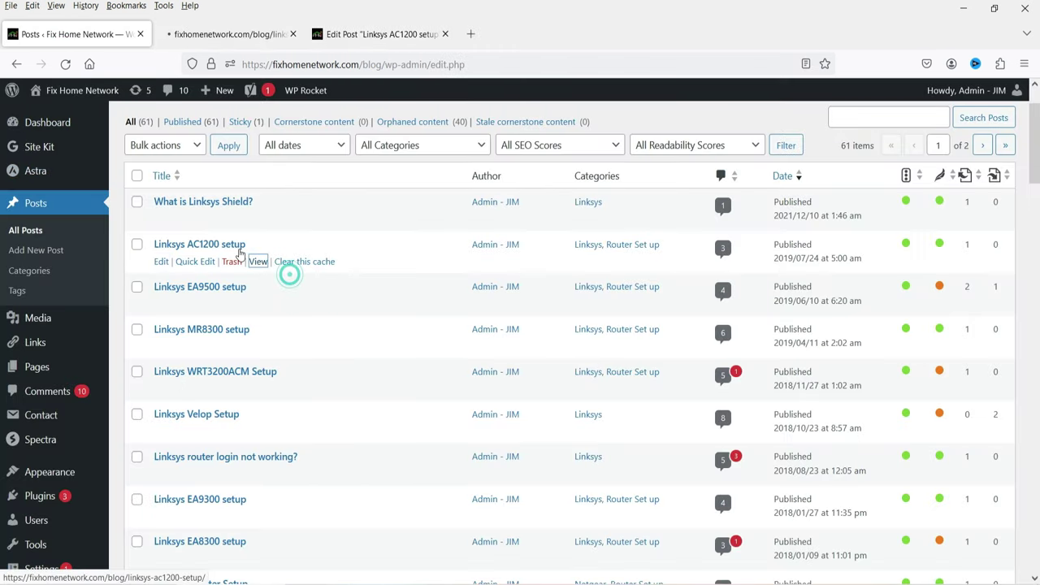
pyautogui.click(192, 39)
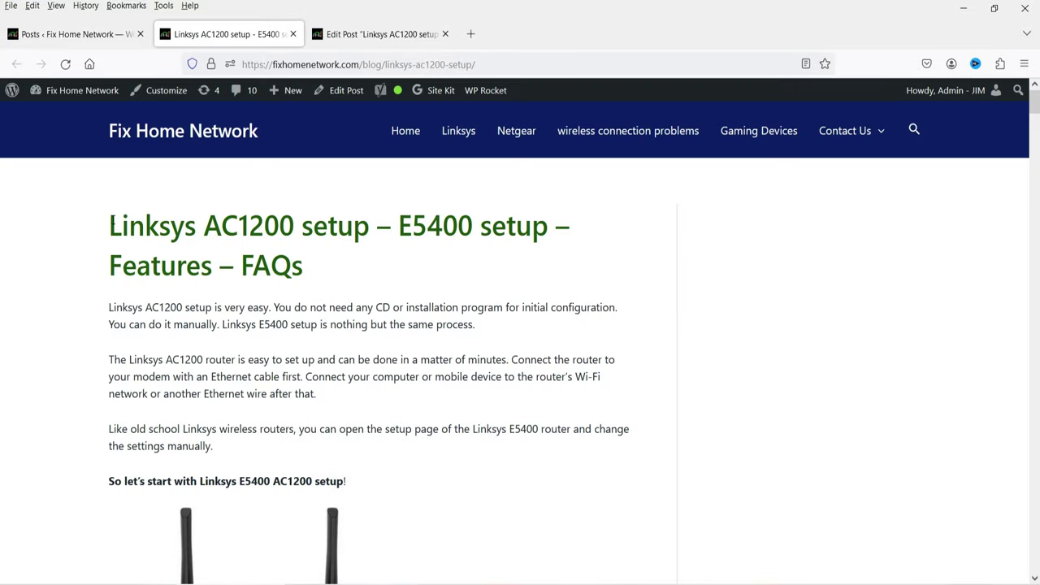
# Step: Examine the main heading on the published post page for the focus keyphrase
pyautogui.moveTo(109, 219)
pyautogui.mouseDown()
pyautogui.moveTo(338, 262)
pyautogui.moveTo(109, 226)
pyautogui.mouseUp()
pyautogui.click(342, 272)
pyautogui.click(342, 294)
# Step: Return to the post editor and highlight "Linksys AC1200 setup" in the H1 heading to check the keyphrase placement
pyautogui.click(352, 34)
pyautogui.click(126, 267)
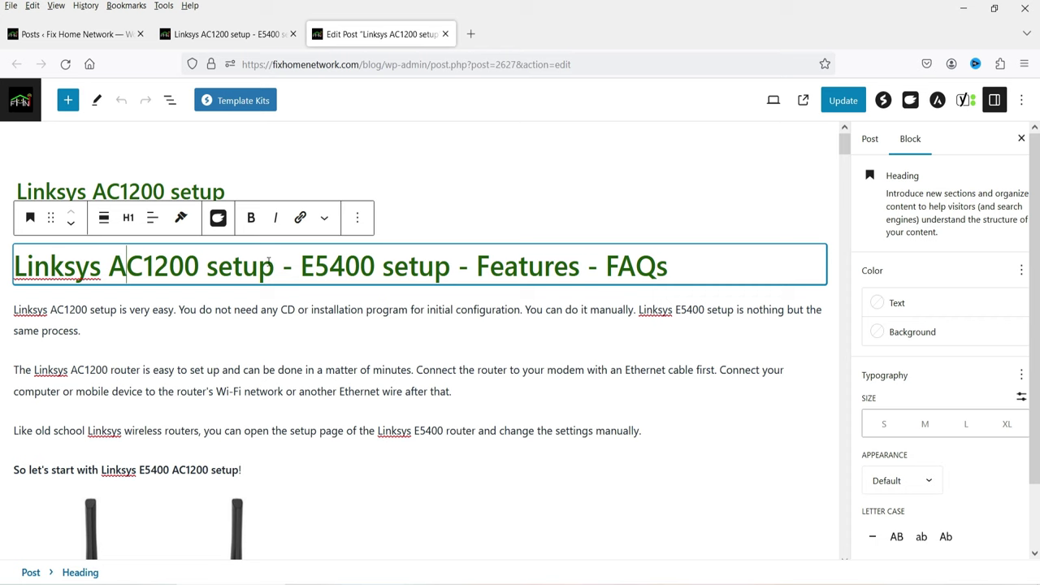
pyautogui.moveTo(271, 269); pyautogui.dragTo(12, 268)
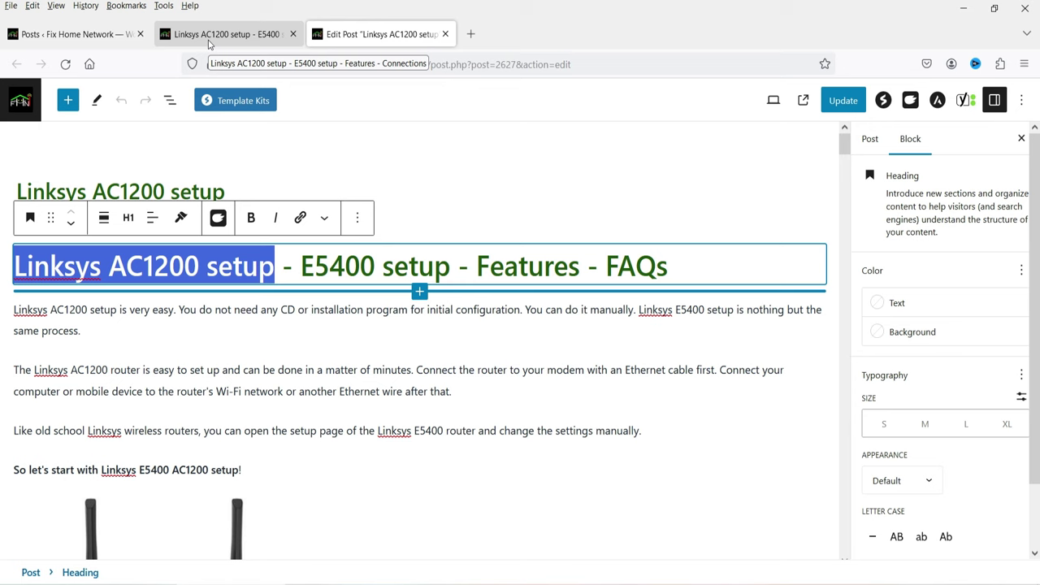
pyautogui.click(283, 363)
pyautogui.click(409, 267)
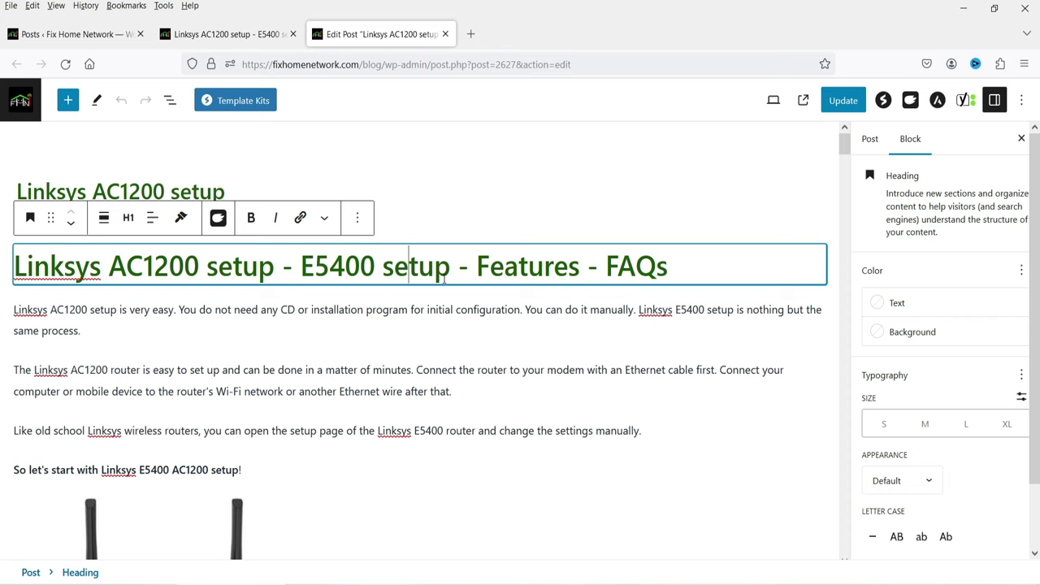
pyautogui.click(430, 321)
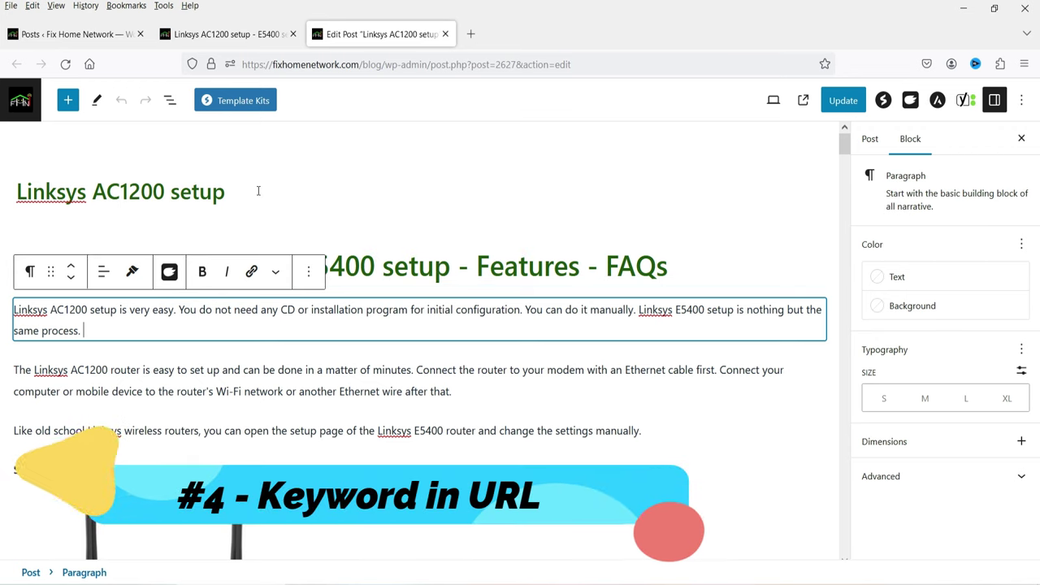
# Step: Compare the post title with the permalink in the post's URL settings to check for the keyphrase
pyautogui.click(151, 188)
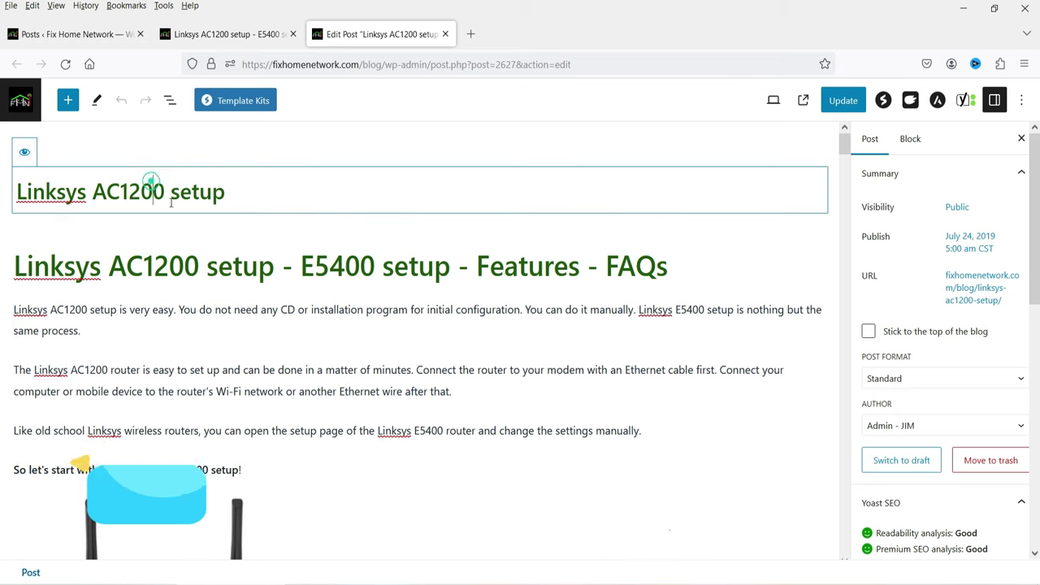
pyautogui.tripleClick(224, 192)
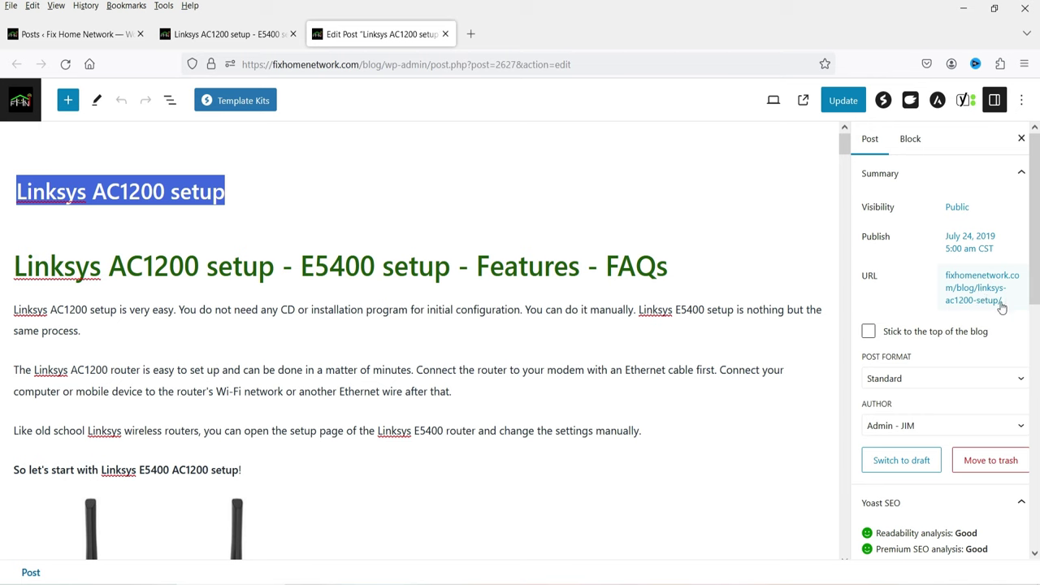
pyautogui.press('Tab')
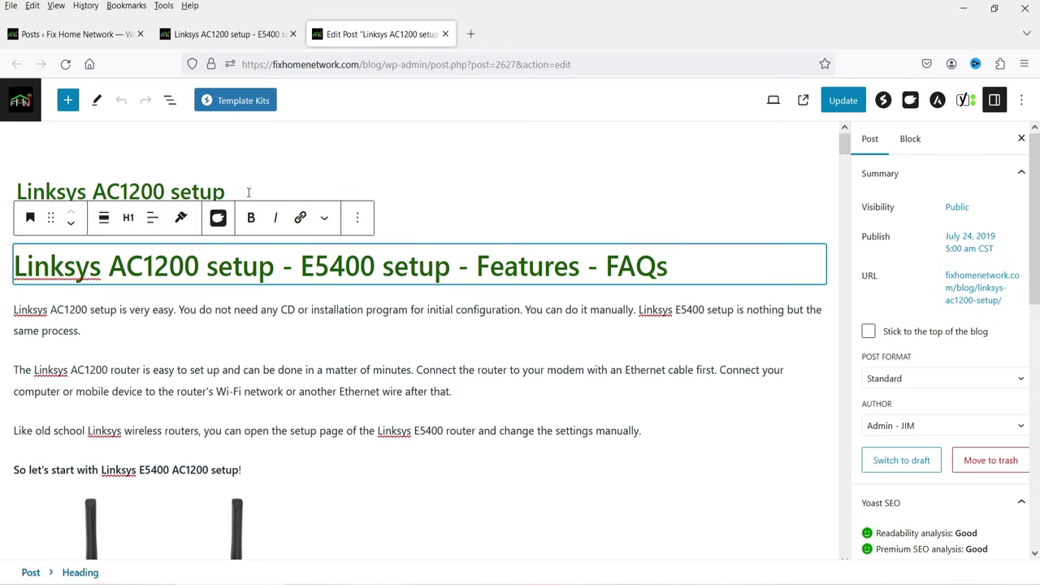
pyautogui.click(979, 296)
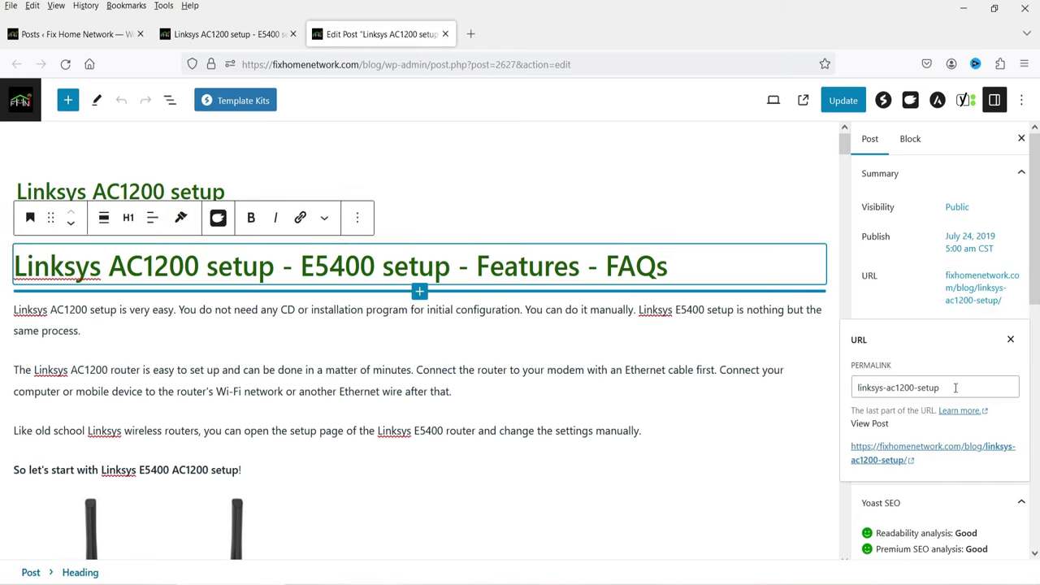
pyautogui.click(979, 394)
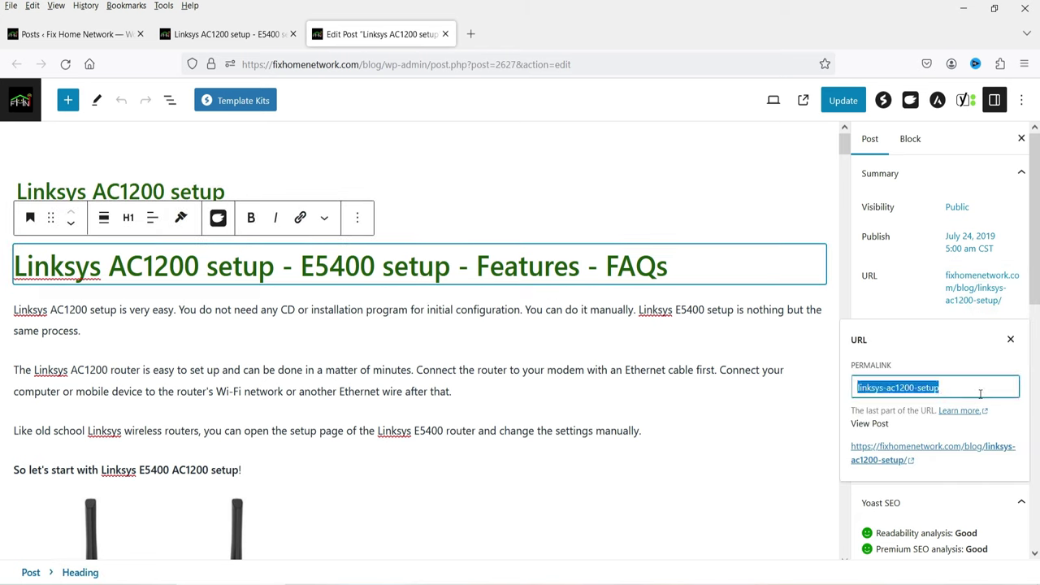
pyautogui.click(1011, 338)
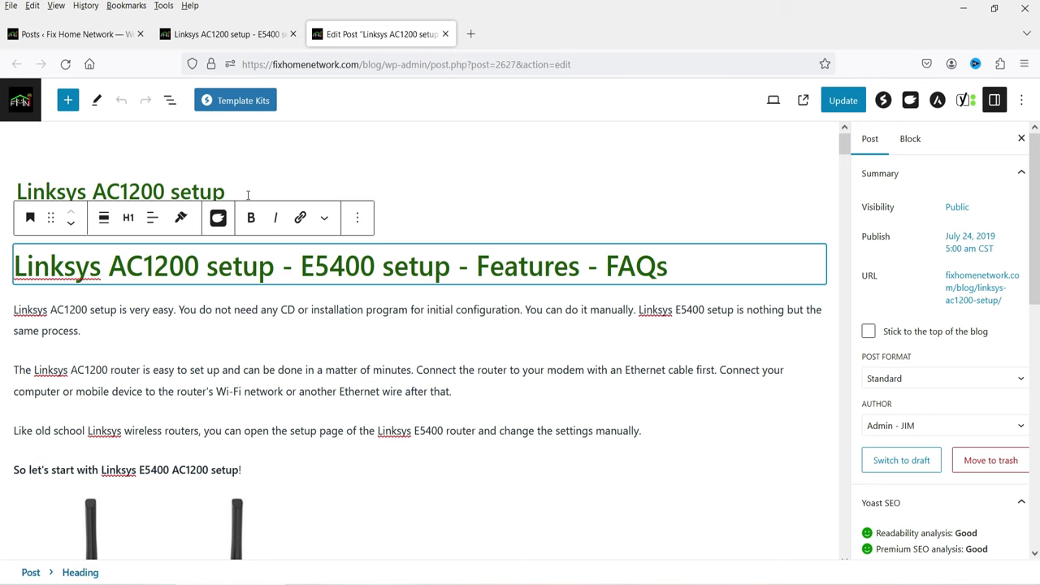
# Step: Inspect the permalink slug again and compare it with the wording of the H1 heading
pyautogui.click(985, 303)
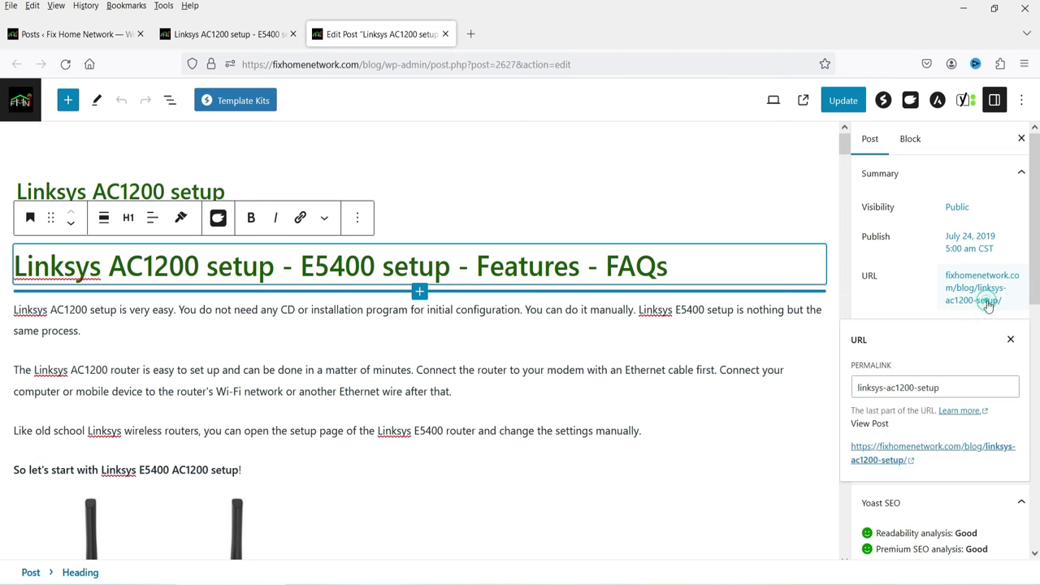
pyautogui.click(961, 383)
pyautogui.moveTo(293, 266); pyautogui.dragTo(221, 268)
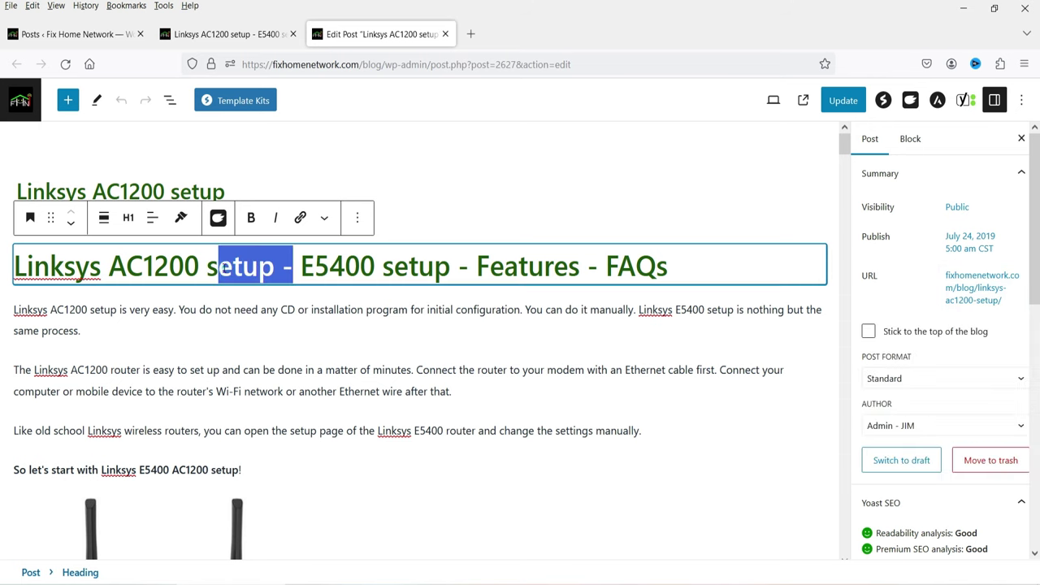
pyautogui.tripleClick(122, 262)
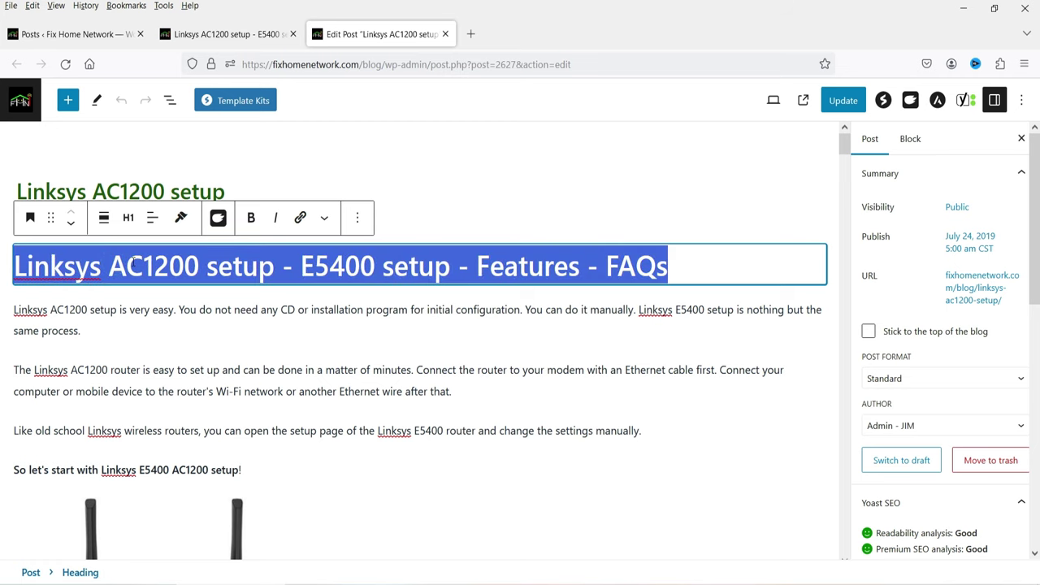
pyautogui.click(992, 302)
pyautogui.click(943, 387)
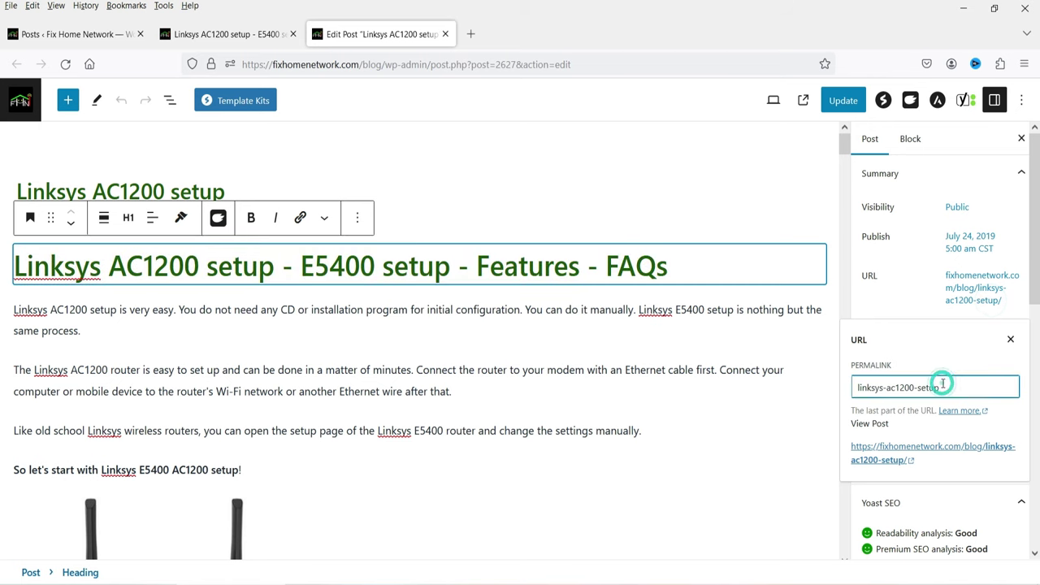
pyautogui.click(690, 320)
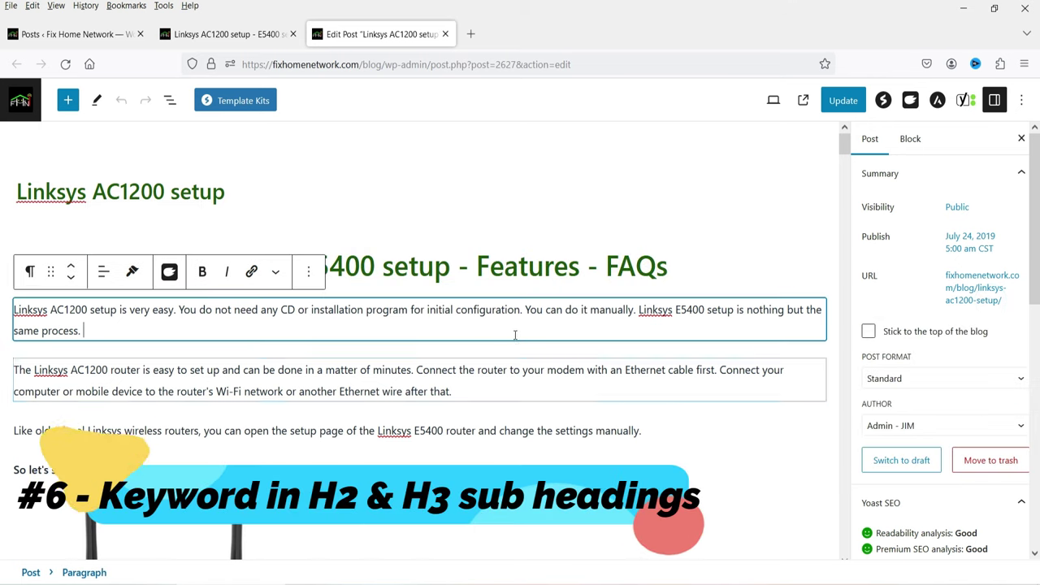
# Step: Check the heading levels of the main post heading and the "Linksys AC1200 setup without CD" subheading
pyautogui.scroll(-4, 499, 325)
pyautogui.scroll(4, 498, 321)
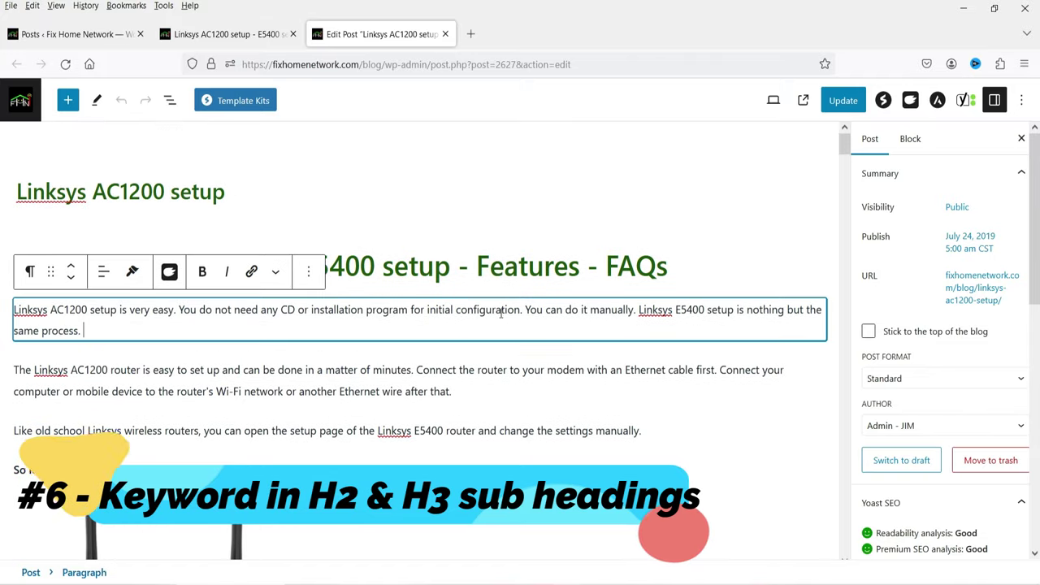
pyautogui.click(499, 268)
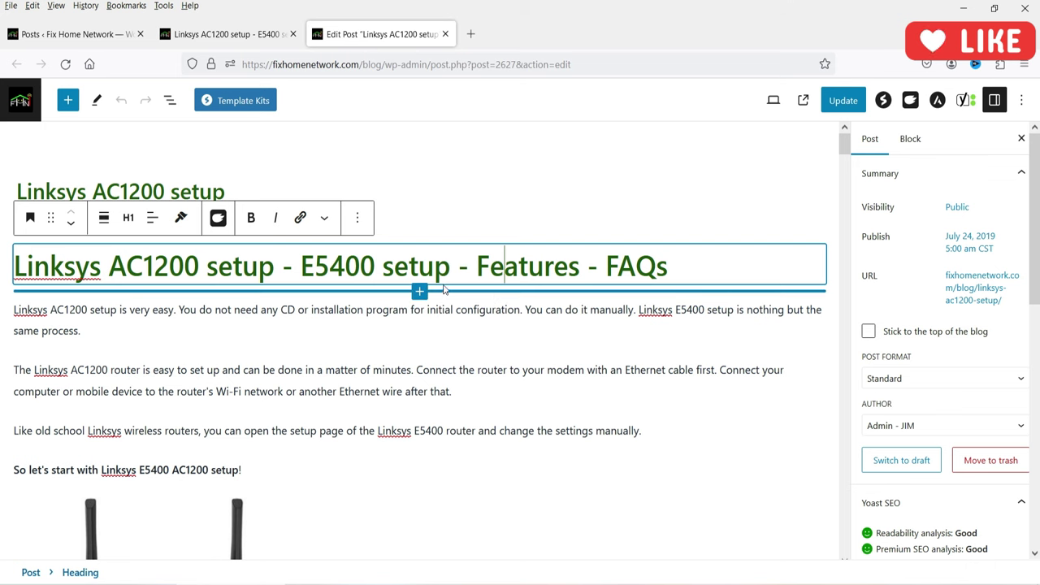
pyautogui.scroll(-4, 250, 305)
pyautogui.scroll(-9, 252, 302)
pyautogui.scroll(6, 253, 300)
pyautogui.scroll(-9, 235, 288)
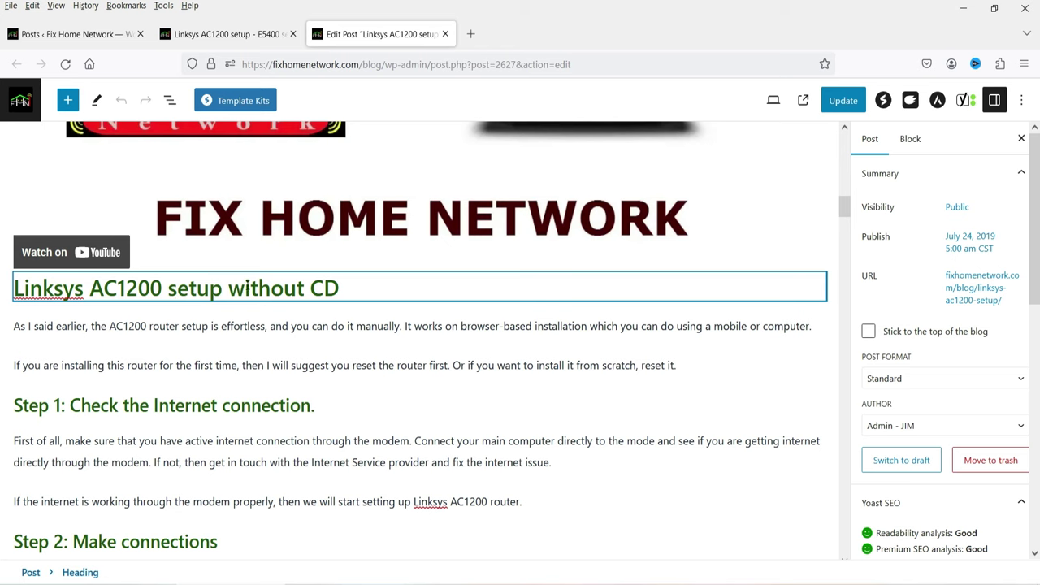
pyautogui.click(163, 284)
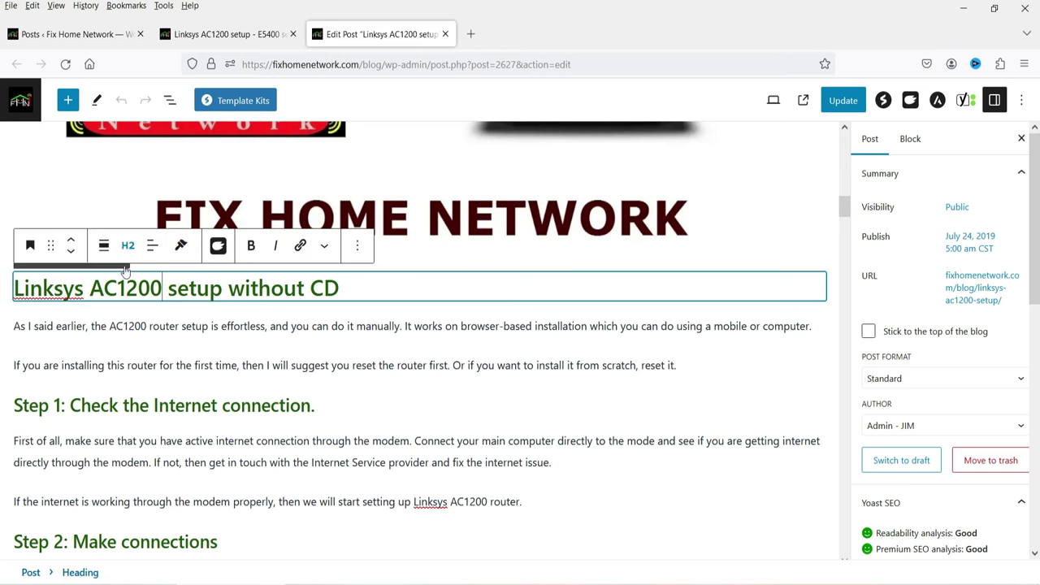
# Step: Inspect the heading levels of the Step 1, Step 2 and Step 3 subheadings in the post body
pyautogui.click(133, 406)
pyautogui.scroll(-3, 136, 390)
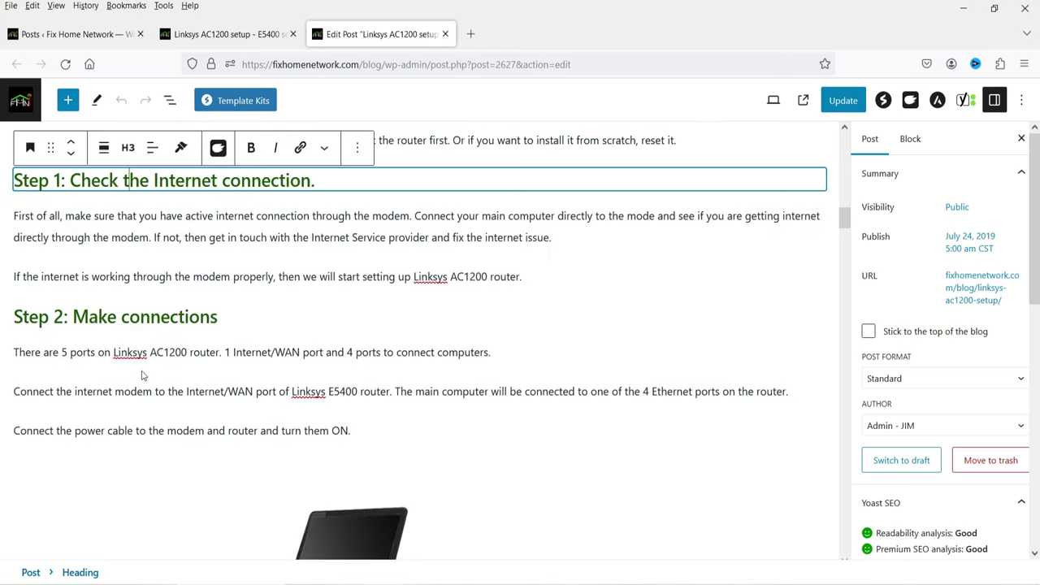
pyautogui.click(142, 318)
pyautogui.scroll(-5, 144, 321)
pyautogui.click(154, 302)
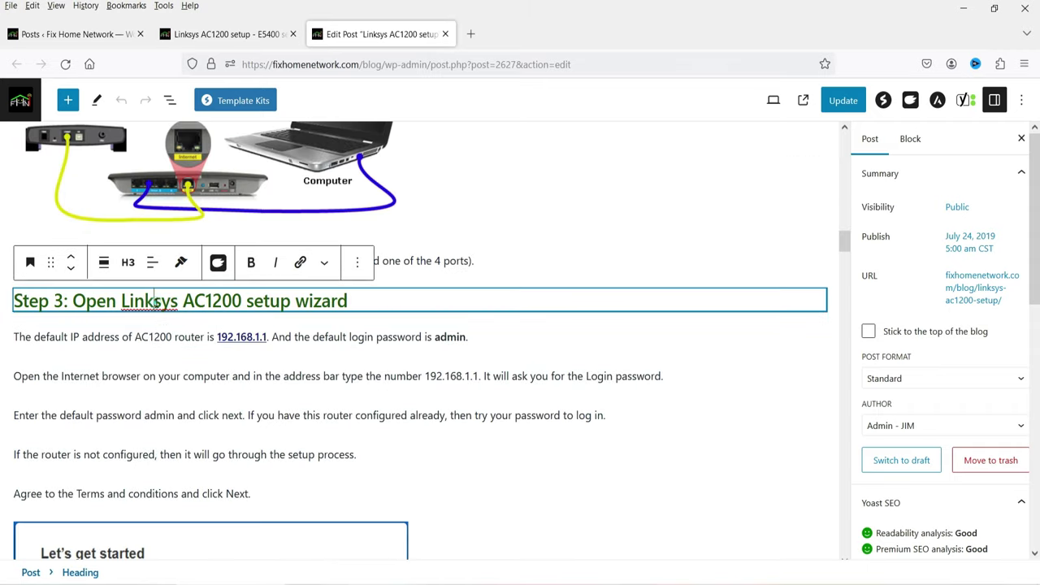
pyautogui.scroll(-5, 162, 312)
pyautogui.scroll(12, 171, 321)
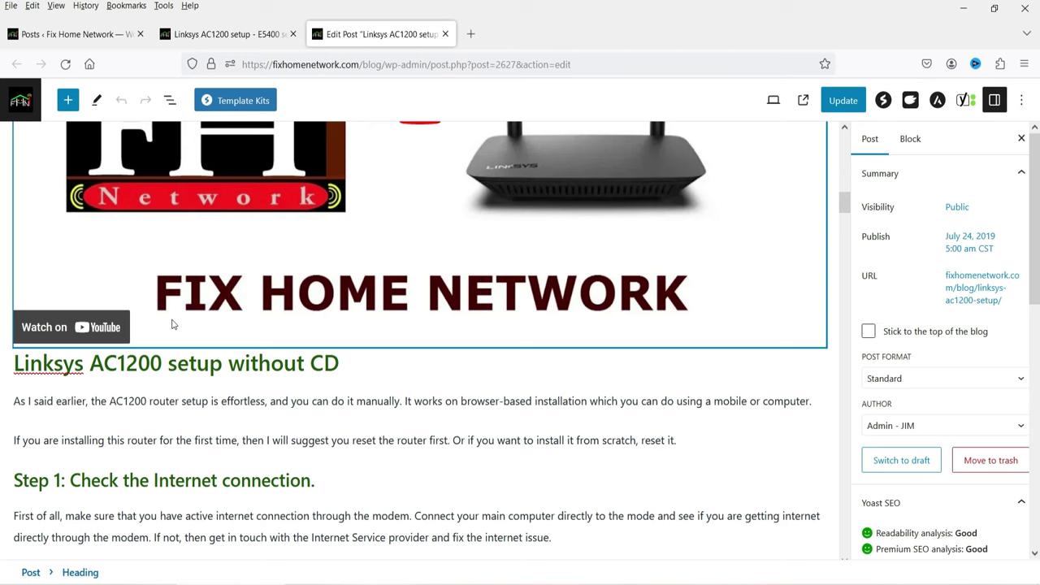
# Step: Highlight "Linksys AC1200 setup" in the "without CD" H2 subheading to check the keyphrase
pyautogui.click(126, 357)
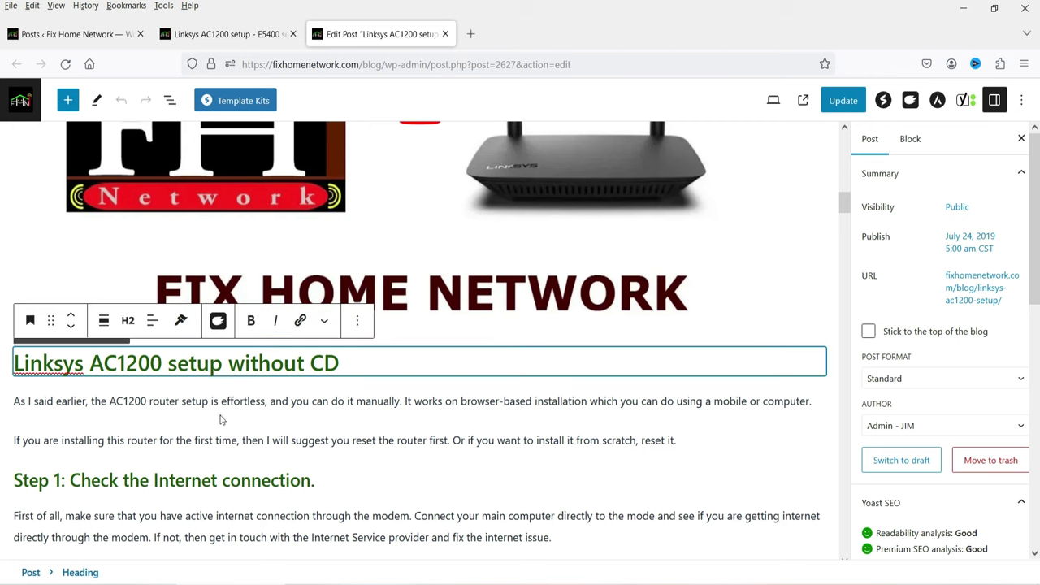
pyautogui.click(219, 434)
pyautogui.click(223, 363)
pyautogui.moveTo(222, 363); pyautogui.dragTo(13, 363)
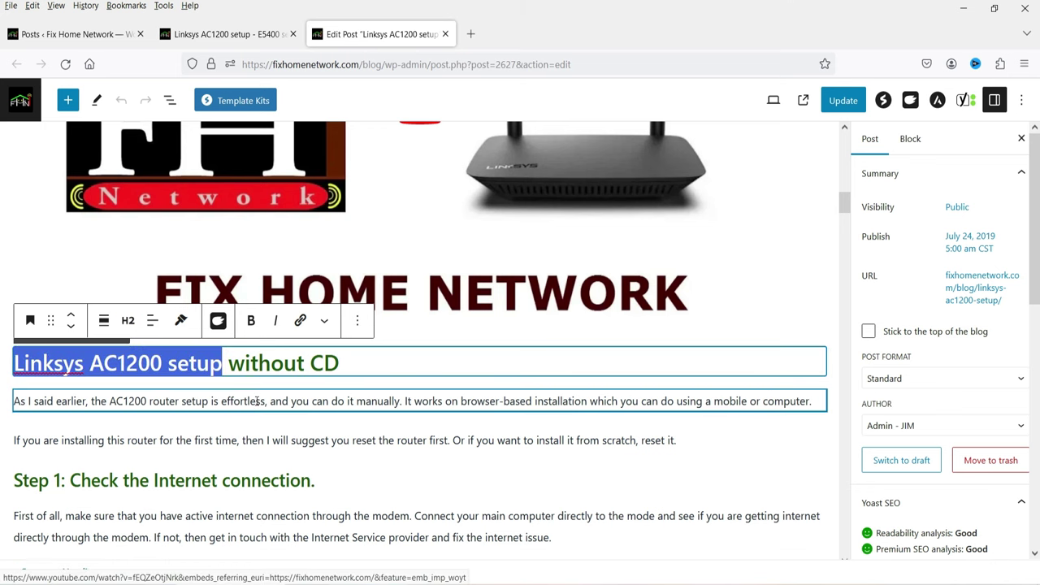
# Step: Review the video subheading and table of contents, and highlight "Linksys AC1200 setup" in the Step 3 H3 subheading
pyautogui.scroll(3, 242, 189)
pyautogui.scroll(7, 242, 189)
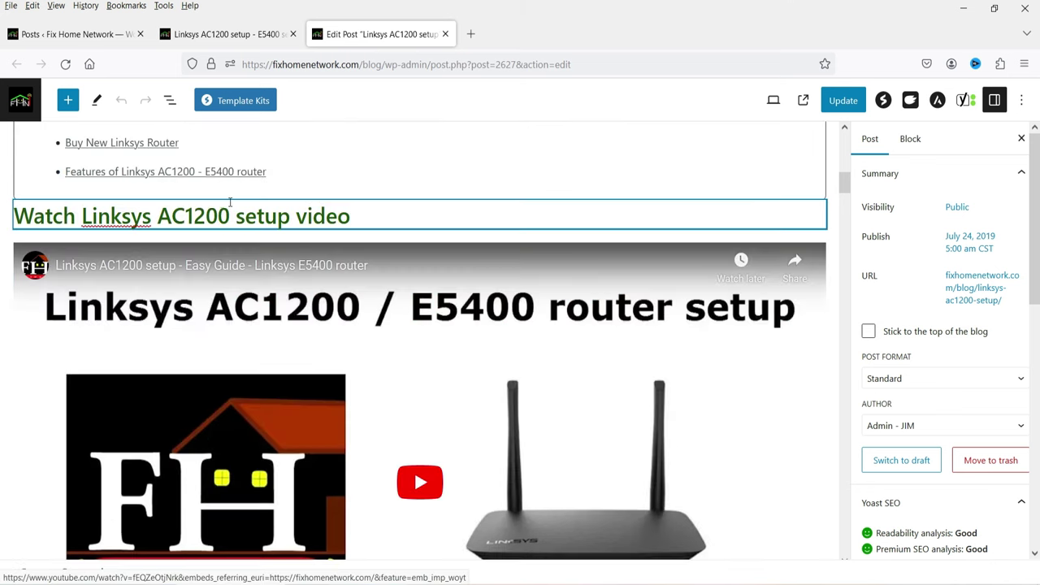
pyautogui.scroll(4, 126, 163)
pyautogui.scroll(-16, 160, 208)
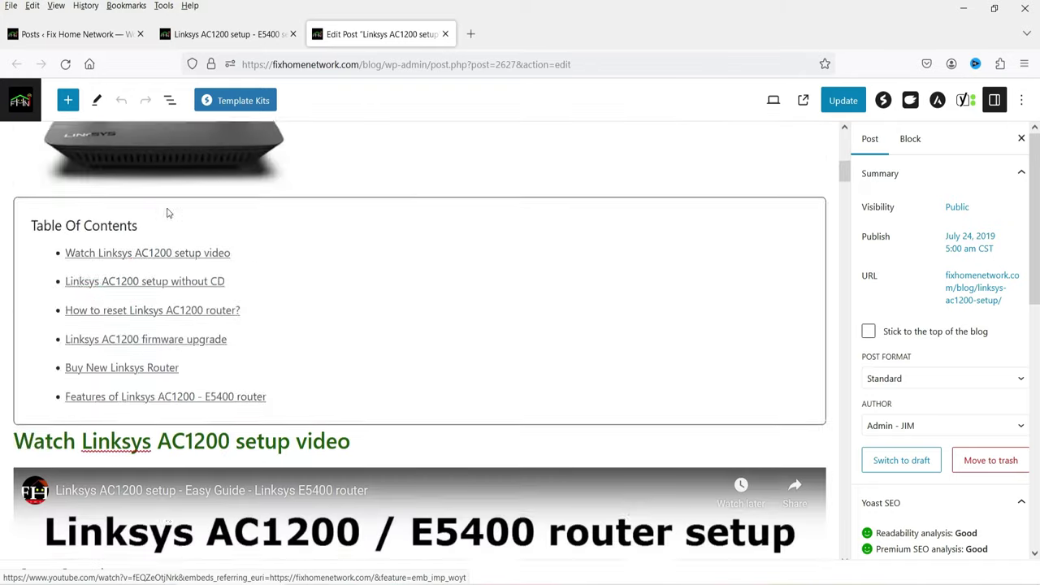
pyautogui.scroll(-10, 160, 208)
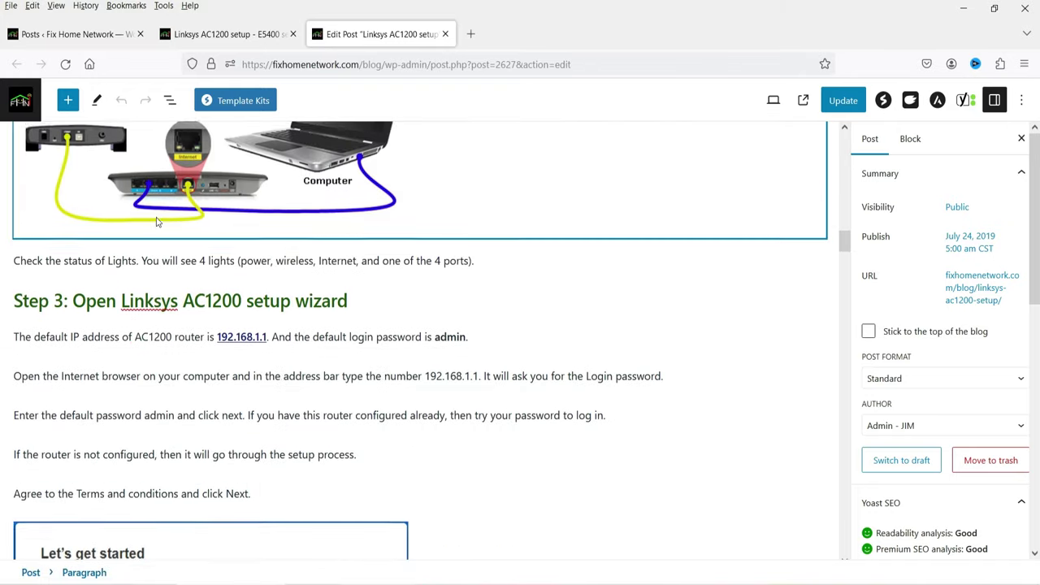
pyautogui.scroll(6, 158, 234)
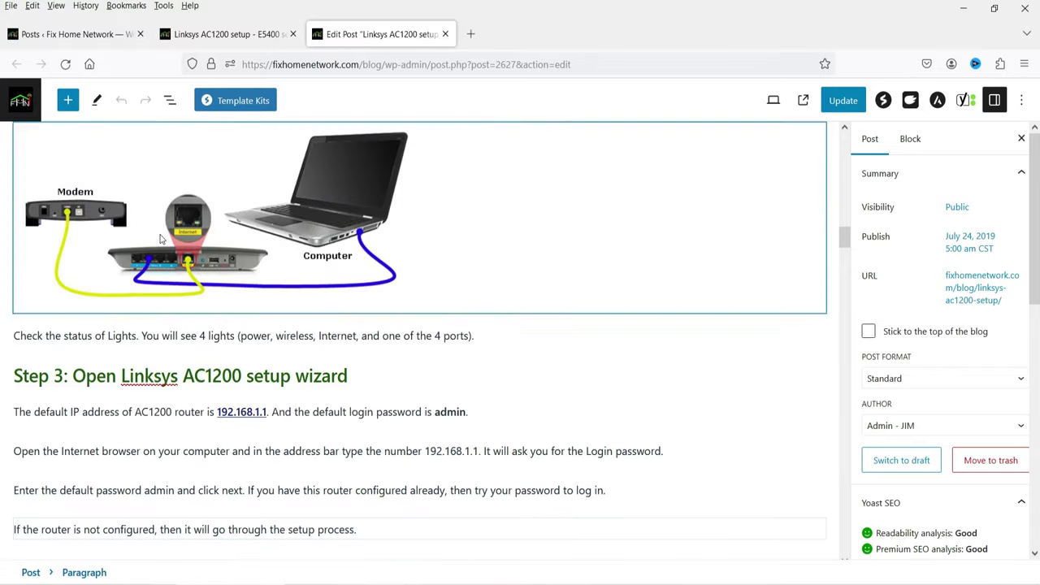
pyautogui.click(195, 376)
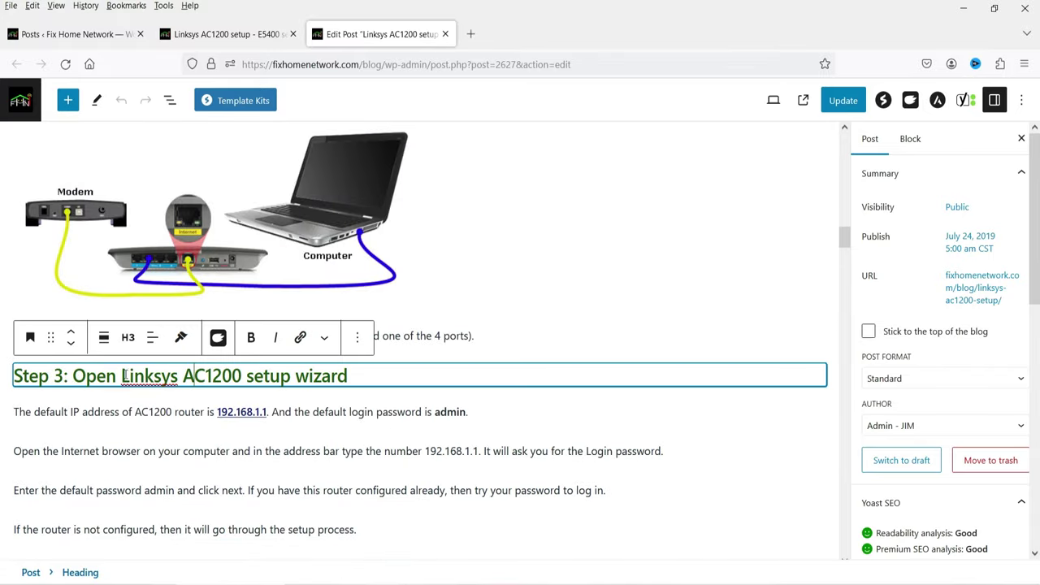
pyautogui.moveTo(122, 376); pyautogui.dragTo(290, 376)
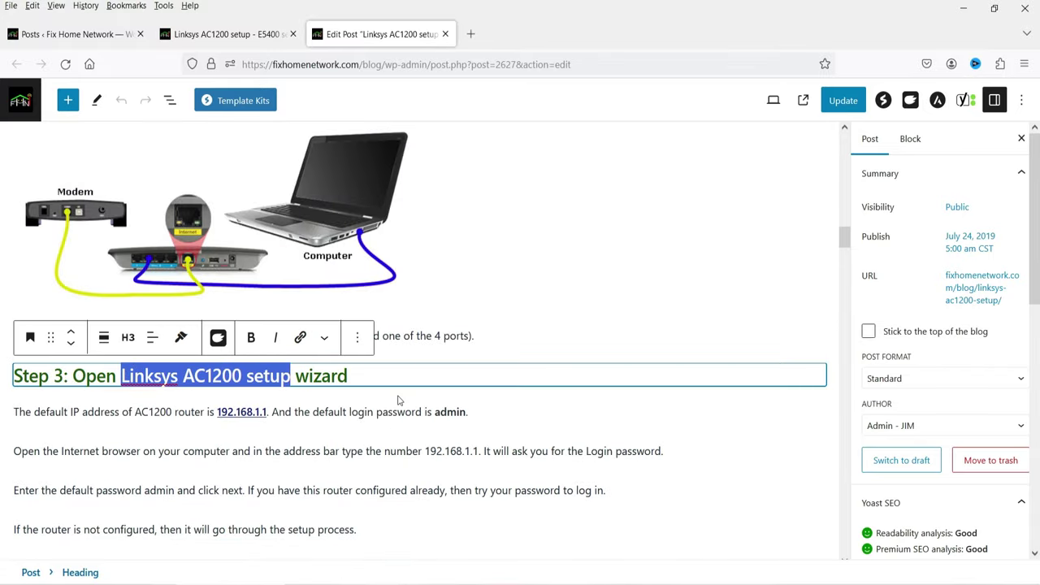
# Step: Compare the Step 3 subheading with its surrounding content and mark its keyphrase "Linksys AC1200 setup" again
pyautogui.click(367, 376)
pyautogui.scroll(-4, 367, 375)
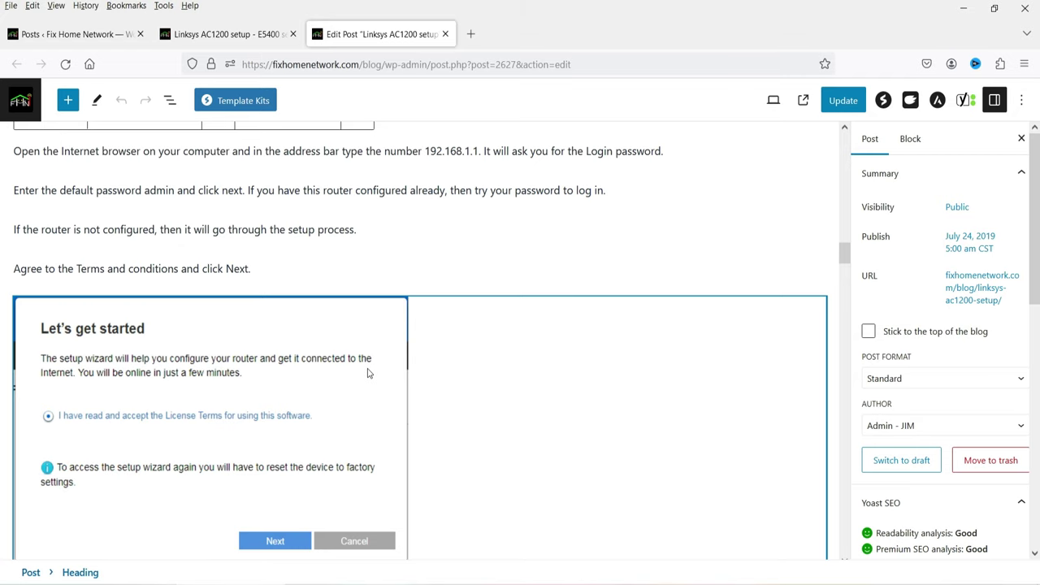
pyautogui.scroll(7, 360, 336)
pyautogui.scroll(-2, 295, 343)
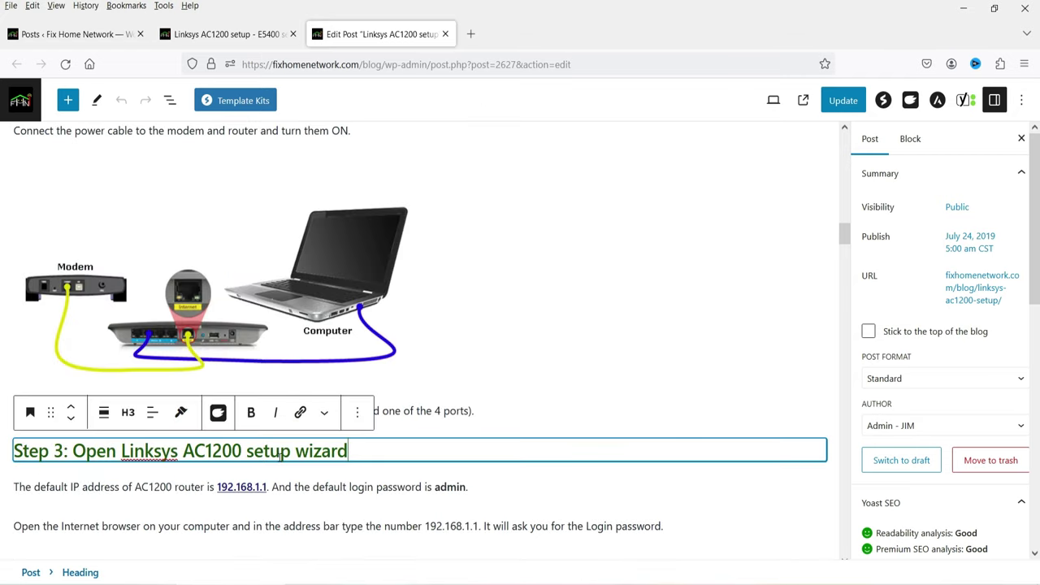
pyautogui.moveTo(291, 454); pyautogui.dragTo(121, 451)
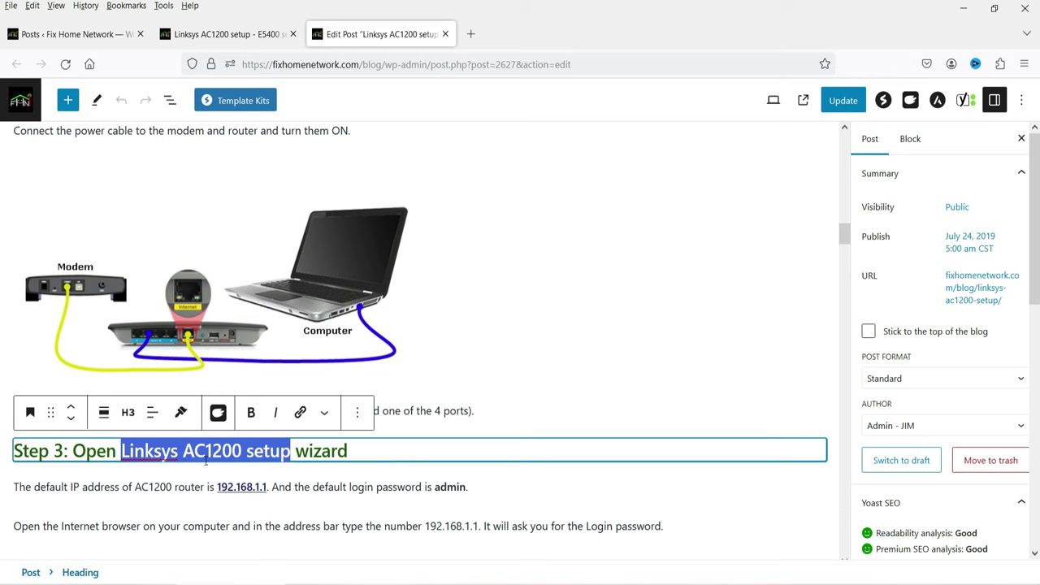
pyautogui.scroll(-2, 422, 423)
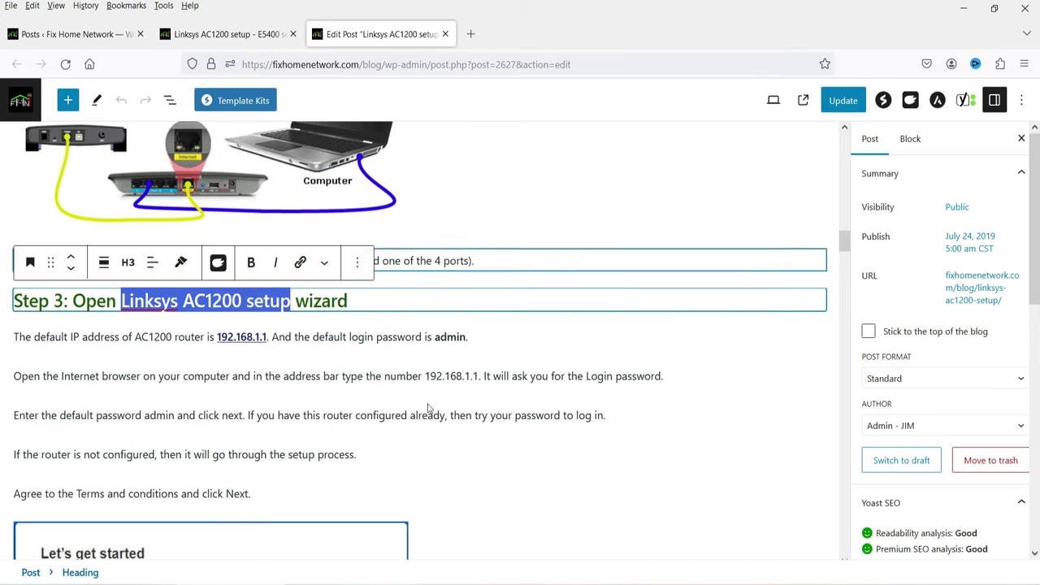
pyautogui.click(467, 375)
pyautogui.scroll(-1, 514, 326)
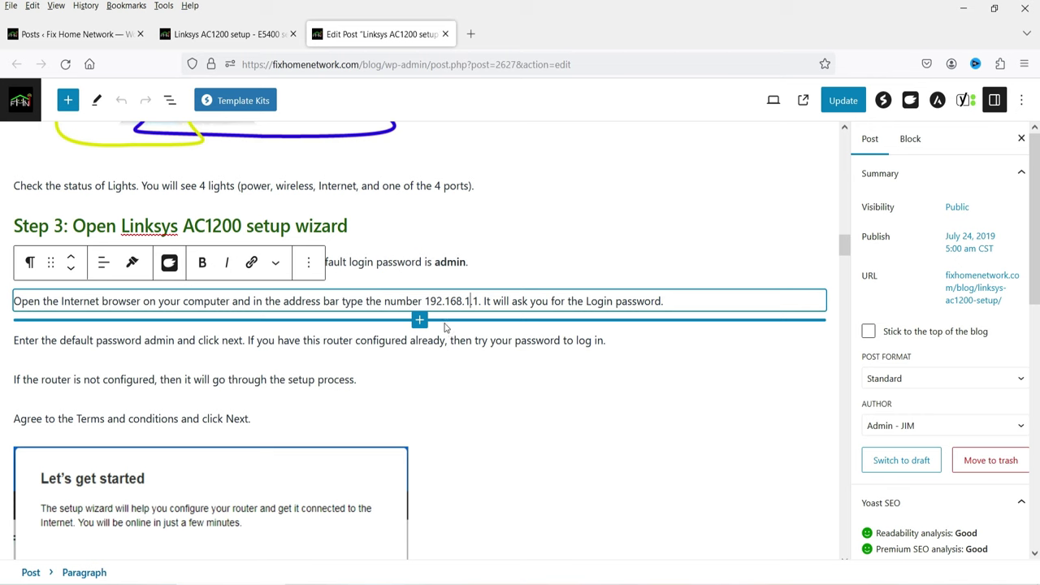
# Step: Open the Premium SEO analysis for the post in the Yoast SEO section and view its analysis results
pyautogui.scroll(-10, 445, 349)
pyautogui.scroll(-15, 456, 368)
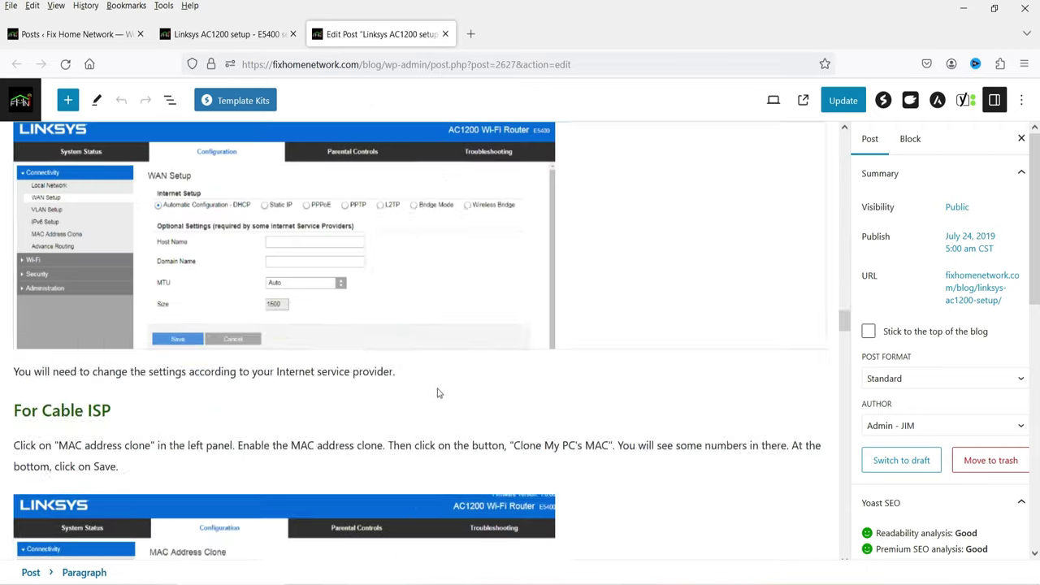
pyautogui.scroll(-20, 416, 397)
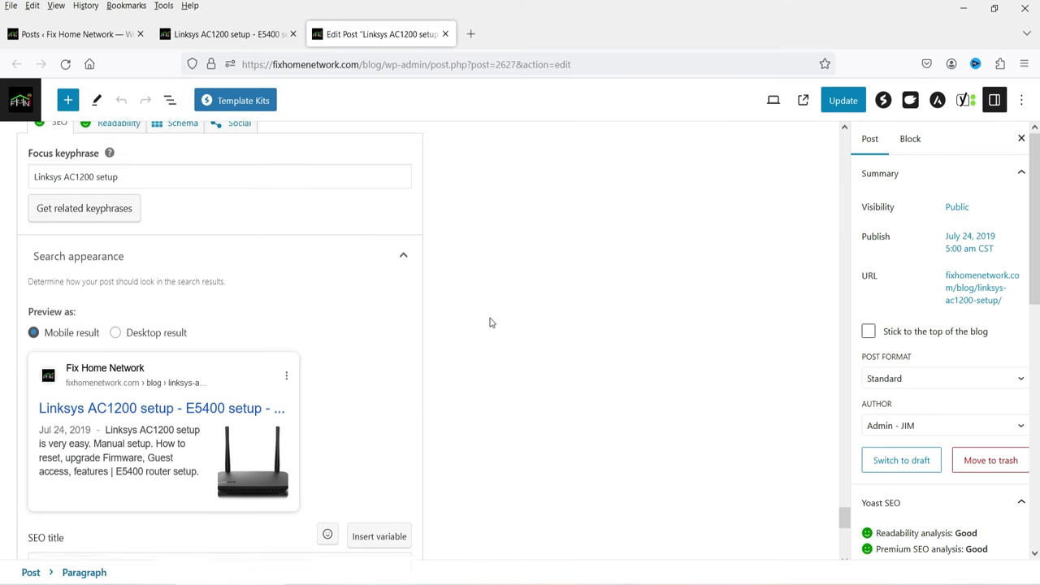
pyautogui.scroll(-3, 490, 322)
pyautogui.scroll(-3, 518, 290)
pyautogui.scroll(-1, 487, 290)
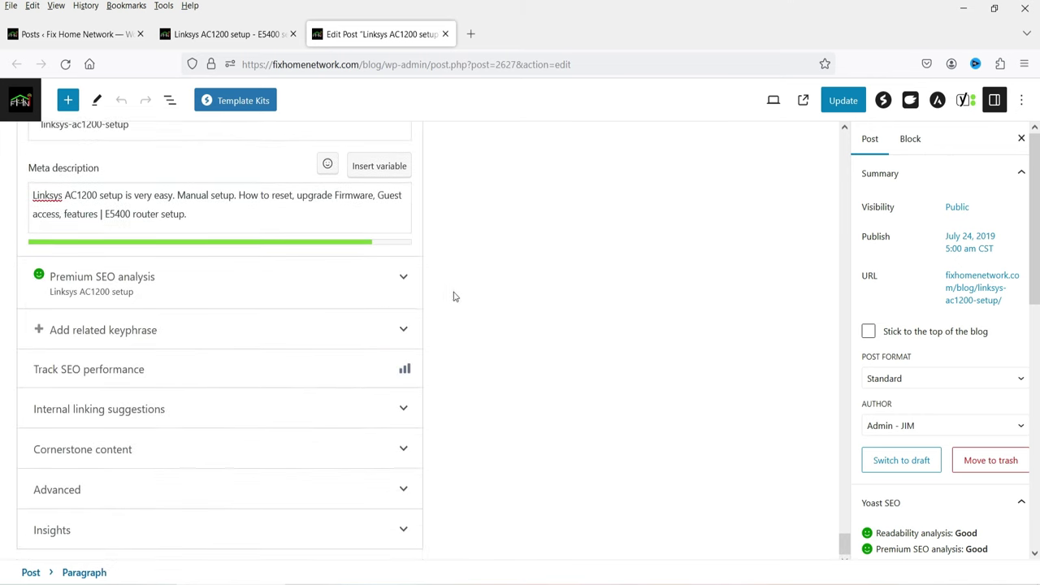
pyautogui.click(401, 279)
pyautogui.scroll(-1, 520, 298)
pyautogui.scroll(-2, 525, 296)
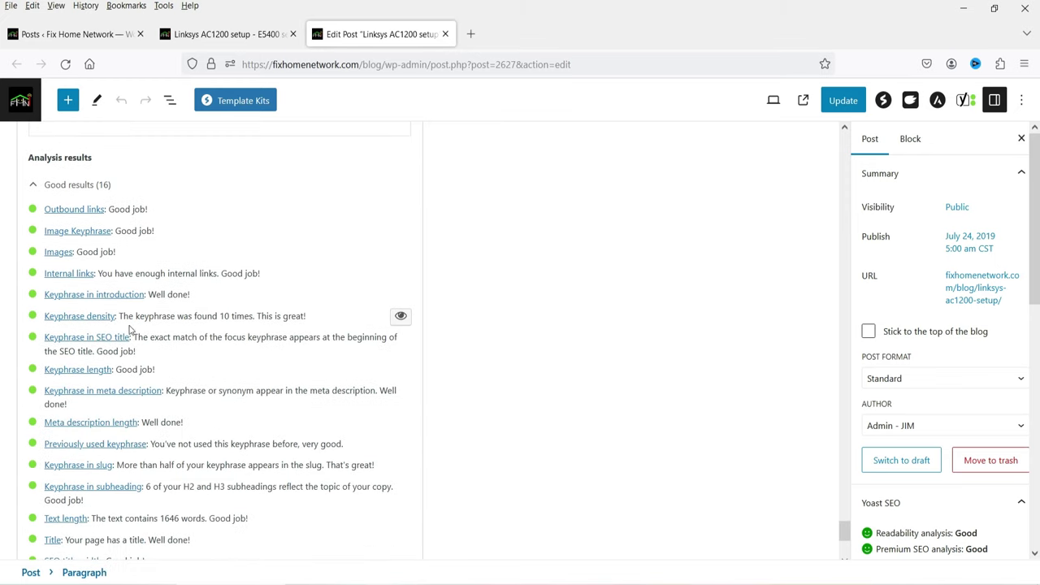
# Step: Check the keyphrase density result against the focus keyphrase, and highlight the word count in the text length result
pyautogui.moveTo(120, 315); pyautogui.dragTo(392, 336)
pyautogui.scroll(10, 552, 334)
pyautogui.tripleClick(121, 198)
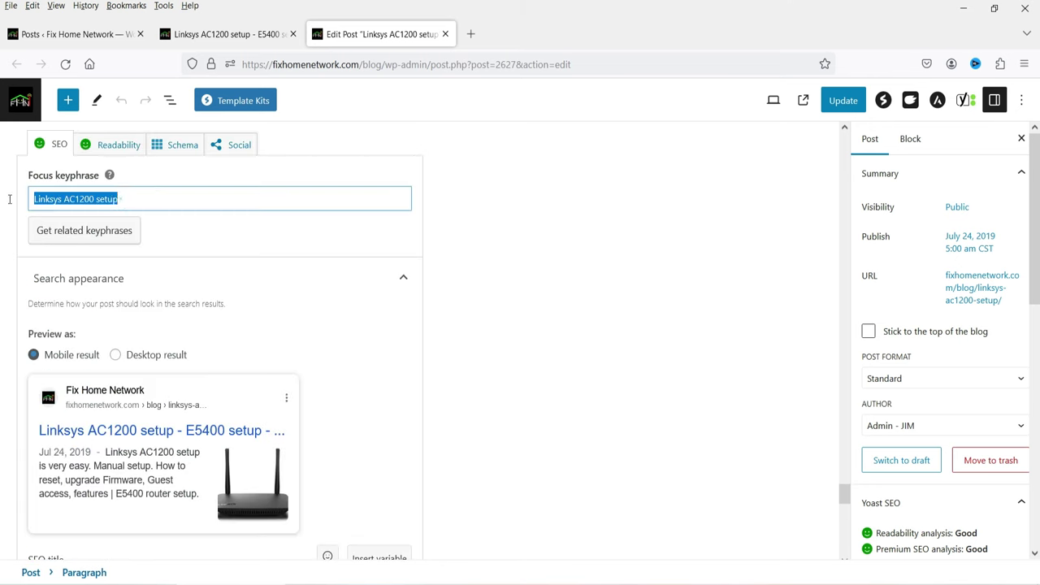
pyautogui.scroll(-10, 243, 350)
pyautogui.click(180, 294)
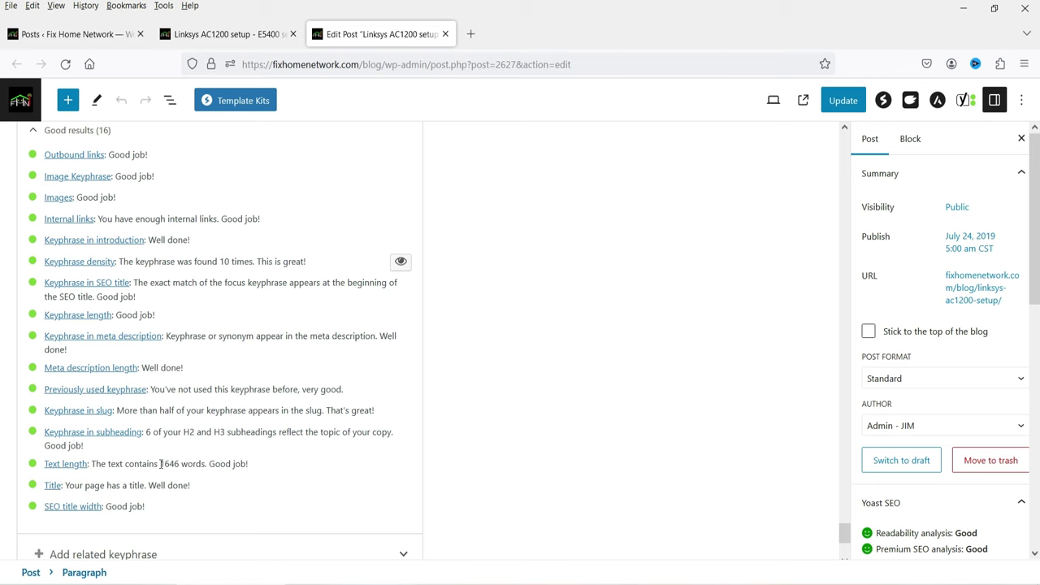
pyautogui.moveTo(160, 463); pyautogui.dragTo(181, 465)
pyautogui.click(261, 469)
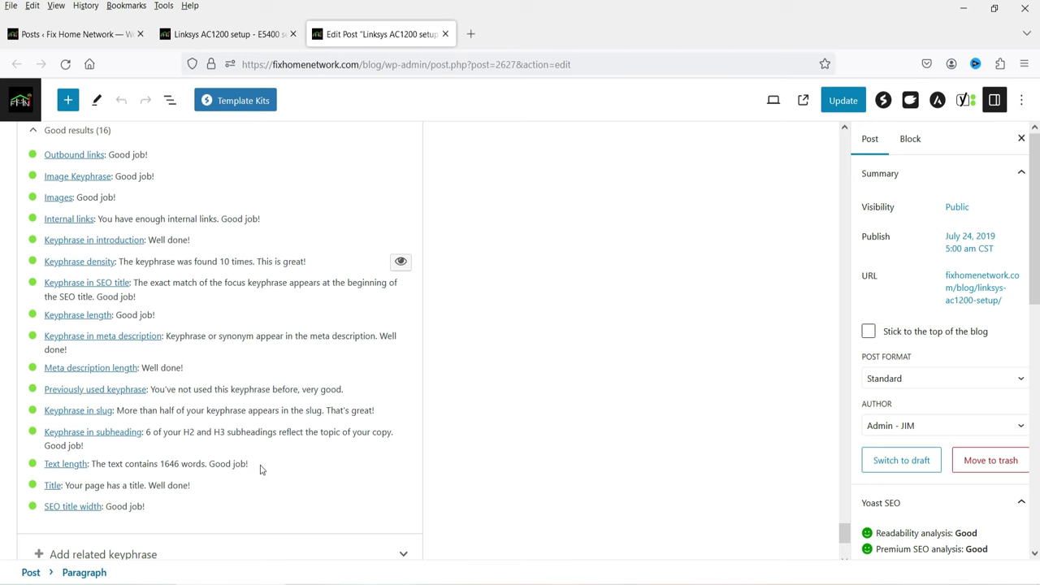
# Step: Turn on the keyphrase density highlighting and review the marked "Linksys AC1200 setup" occurrences throughout the post body
pyautogui.click(401, 263)
pyautogui.scroll(10, 479, 295)
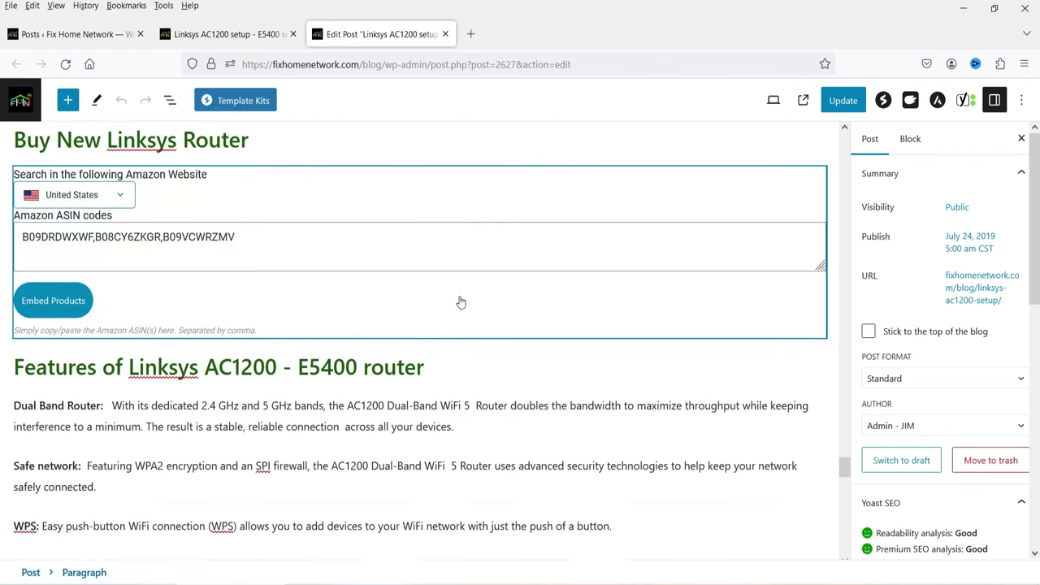
pyautogui.scroll(7, 461, 302)
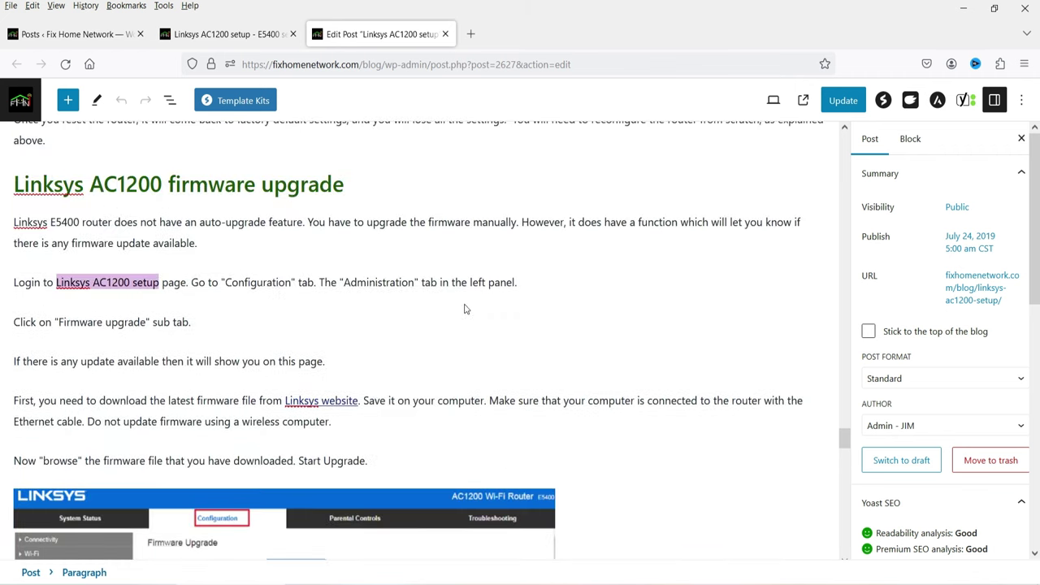
pyautogui.click(52, 282)
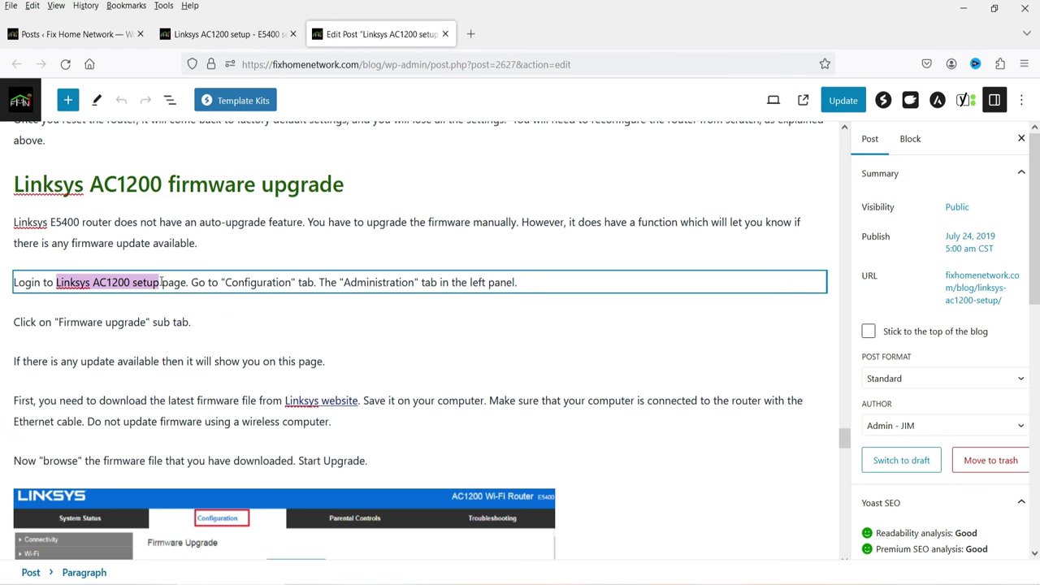
pyautogui.scroll(10, 668, 283)
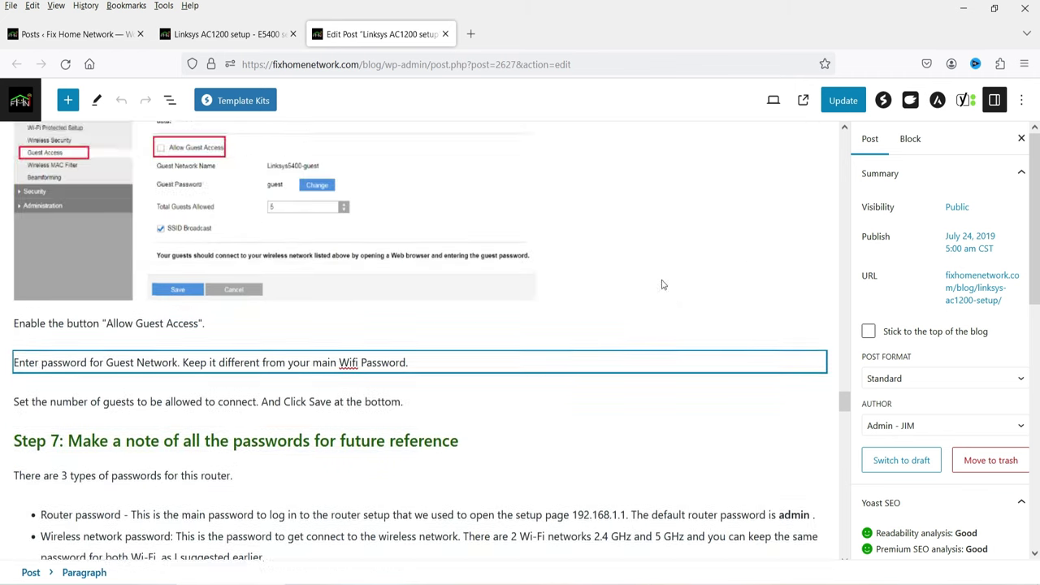
pyautogui.scroll(10, 663, 284)
pyautogui.scroll(-2, 78, 377)
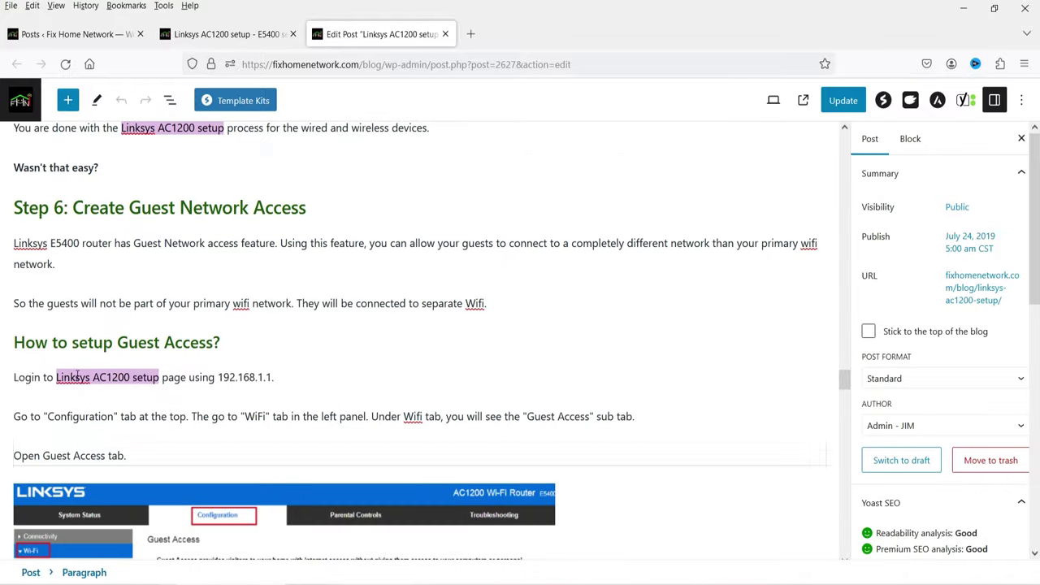
pyautogui.scroll(4, 153, 410)
pyautogui.scroll(5, 367, 348)
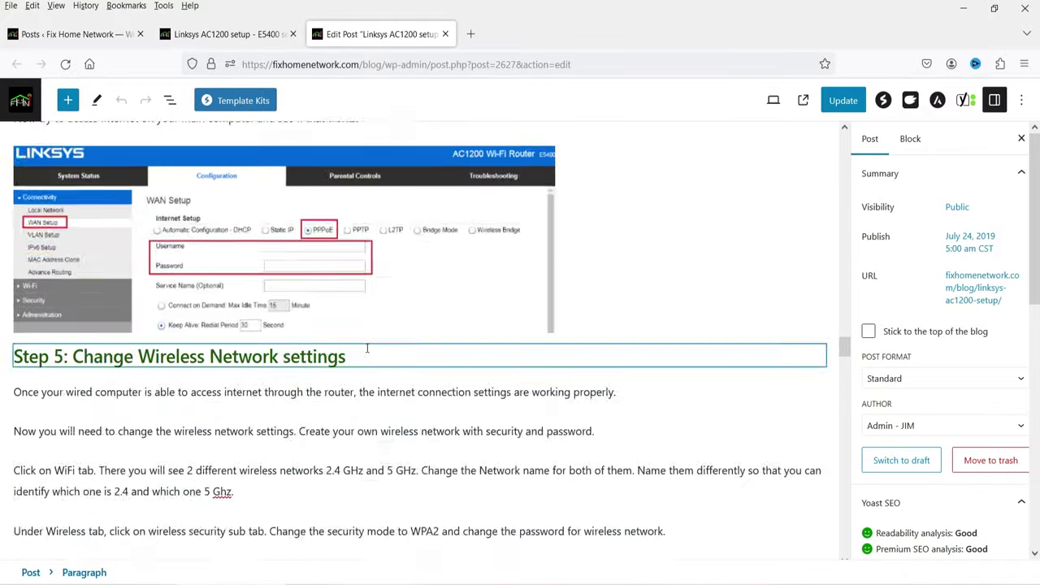
pyautogui.scroll(10, 366, 347)
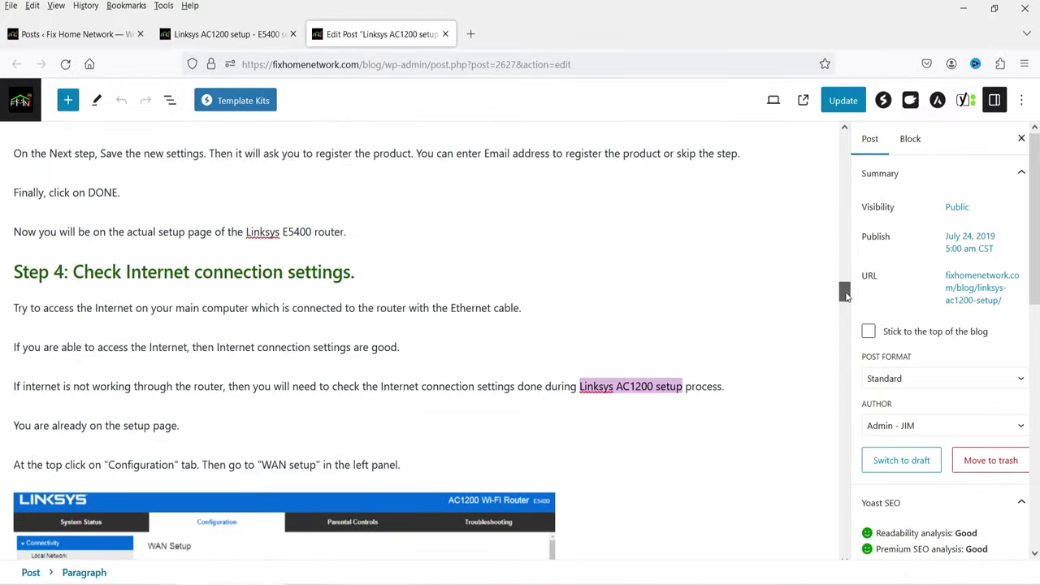
# Step: Return to the Yoast analysis results and examine the keyphrase density entry again
pyautogui.moveTo(845, 296); pyautogui.dragTo(843, 528)
pyautogui.moveTo(120, 300)
pyautogui.mouseDown()
pyautogui.moveTo(305, 303)
pyautogui.moveTo(119, 301)
pyautogui.mouseUp()
pyautogui.click(313, 308)
pyautogui.click(277, 324)
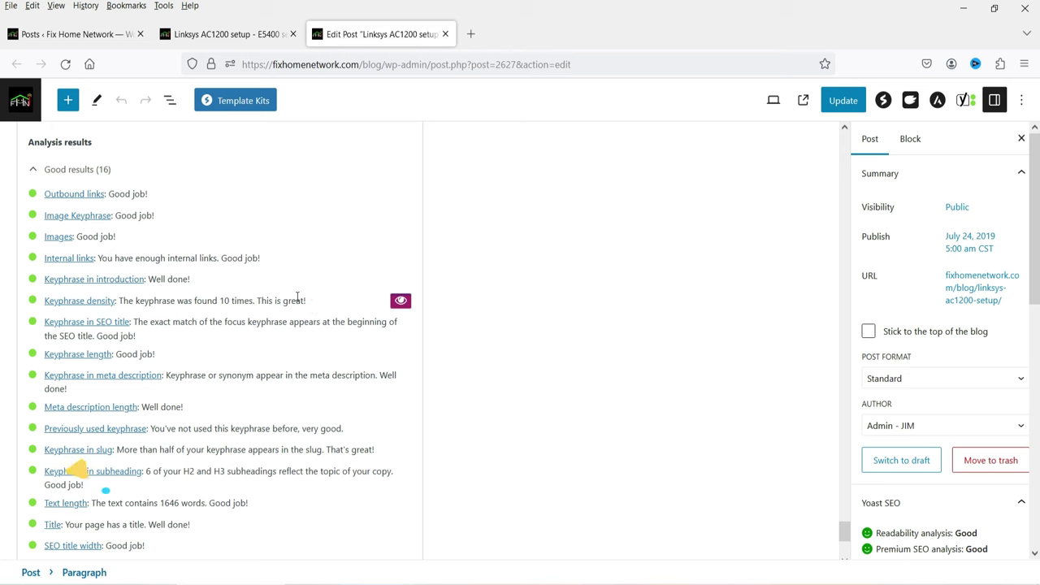
# Step: Select the router image below the introduction and highlight its alternative text in the block settings
pyautogui.scroll(10, 293, 325)
pyautogui.scroll(15, 287, 373)
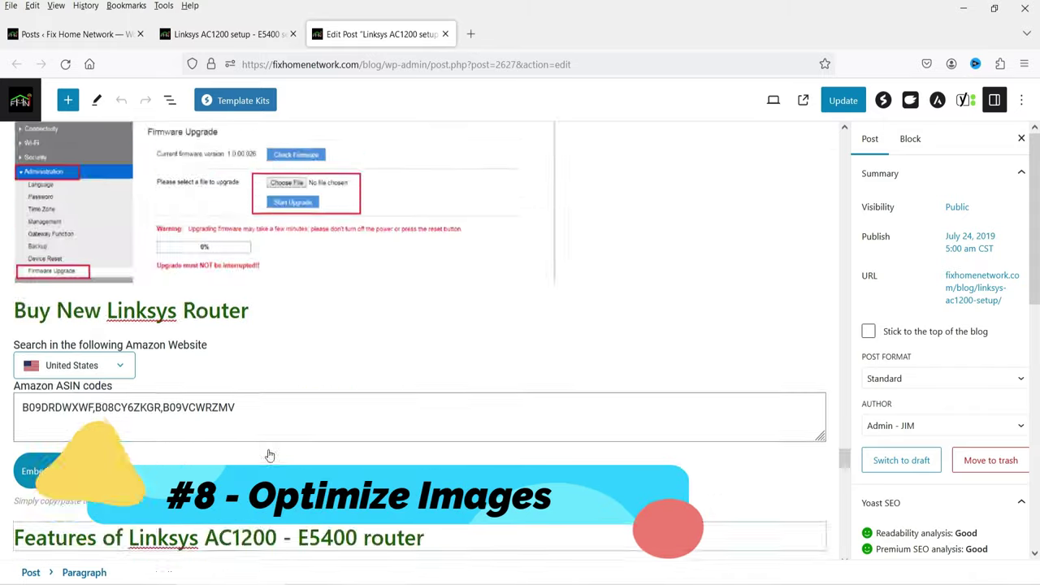
pyautogui.scroll(15, 217, 331)
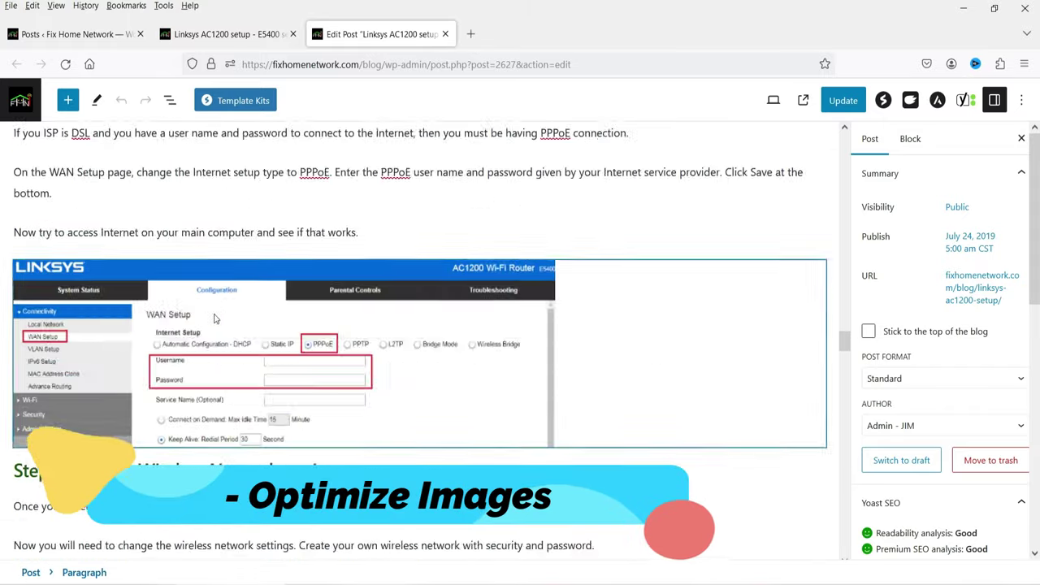
pyautogui.scroll(15, 205, 306)
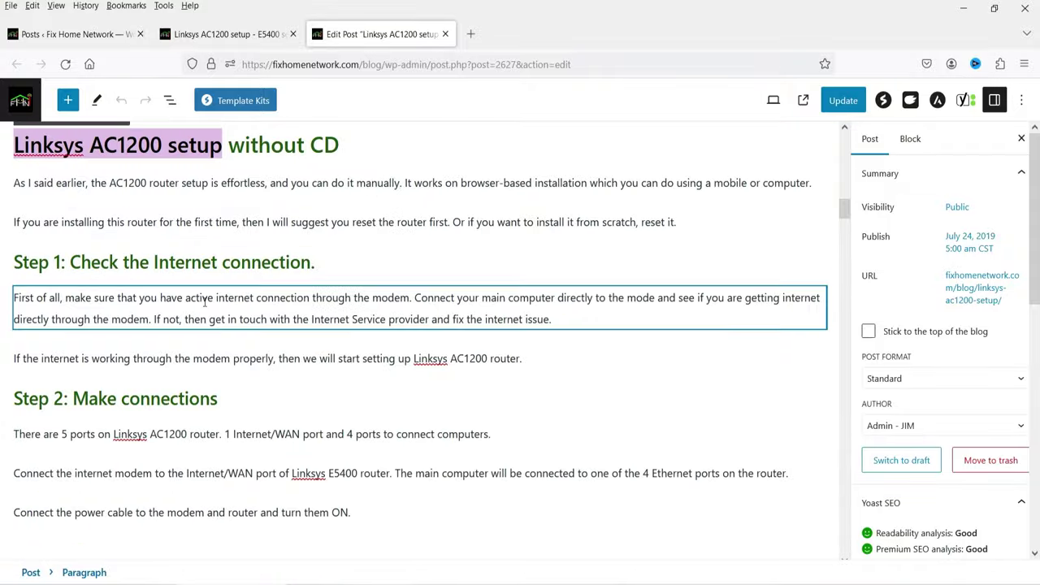
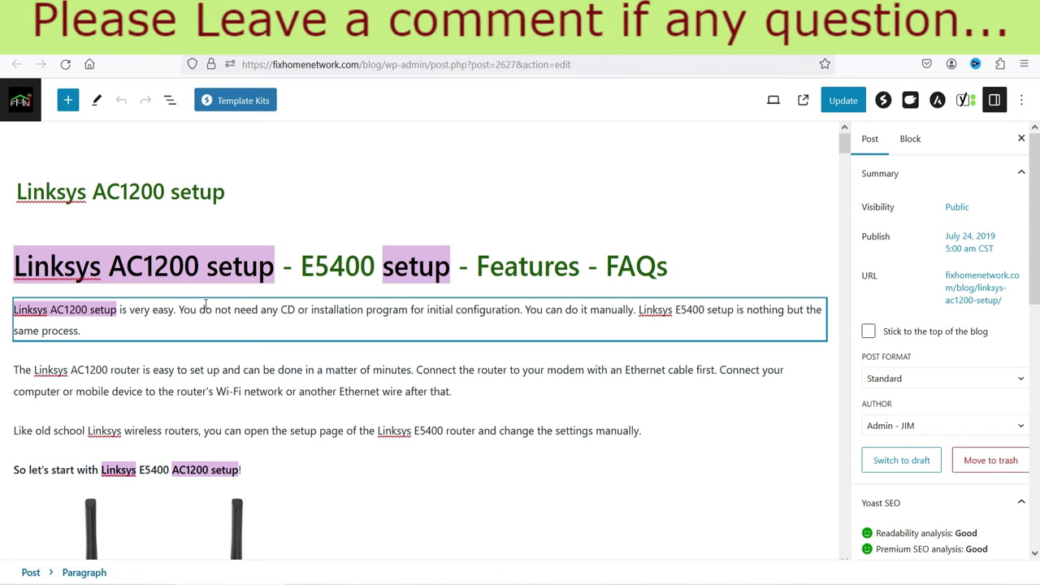
pyautogui.scroll(-5, 206, 305)
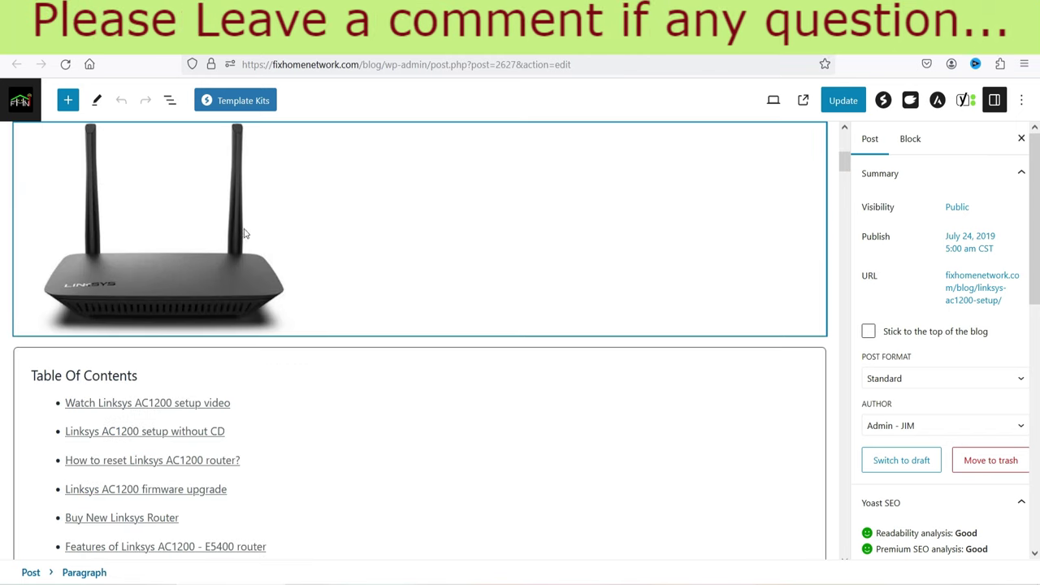
pyautogui.click(242, 233)
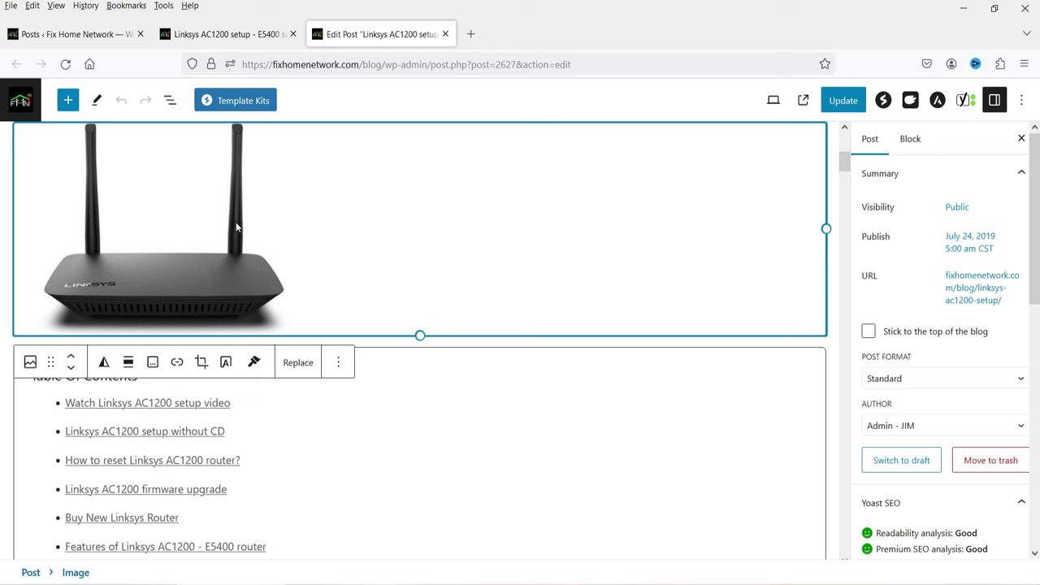
pyautogui.click(205, 217)
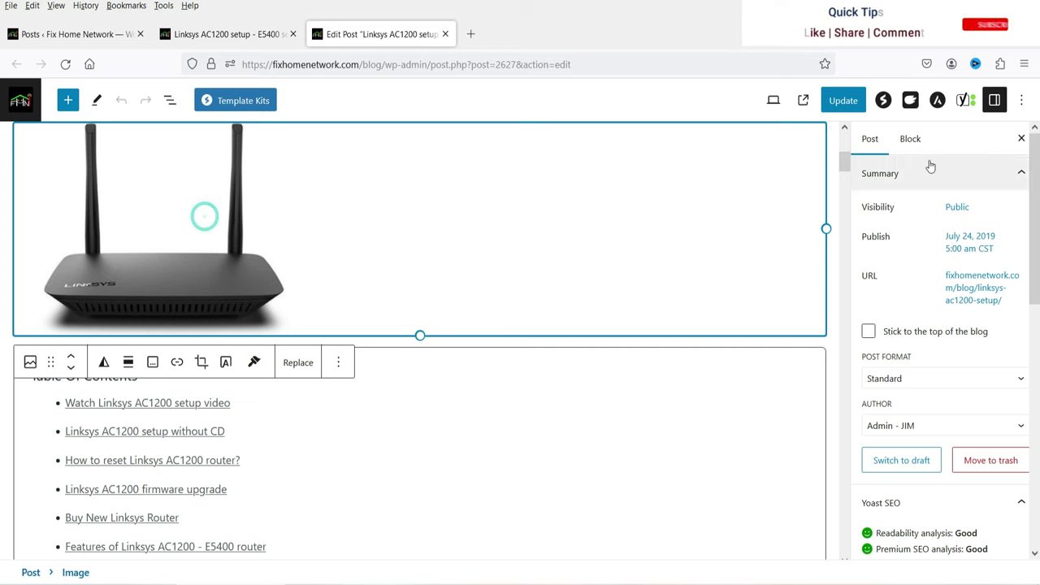
pyautogui.click(909, 139)
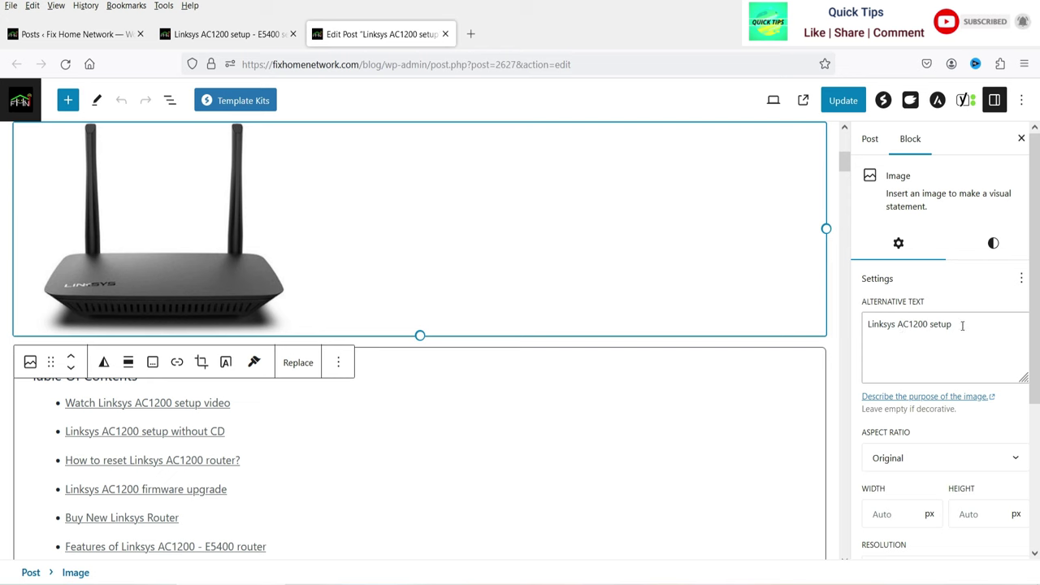
pyautogui.moveTo(961, 325); pyautogui.dragTo(829, 318)
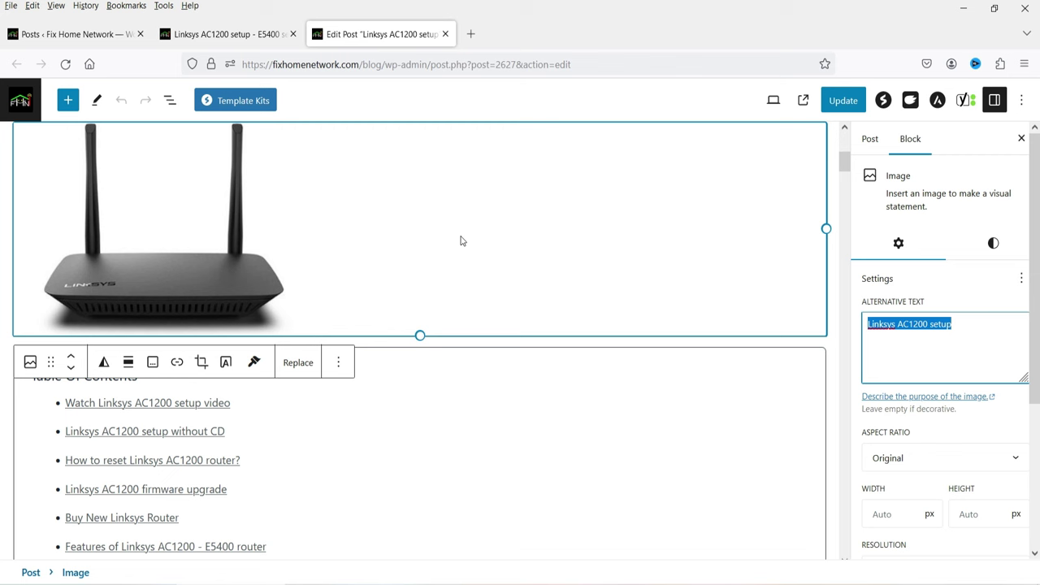
# Step: Check the alternative text of the connection diagram, setup wizard, Wi-Fi settings and Internet connection images further down the post
pyautogui.scroll(-15, 430, 283)
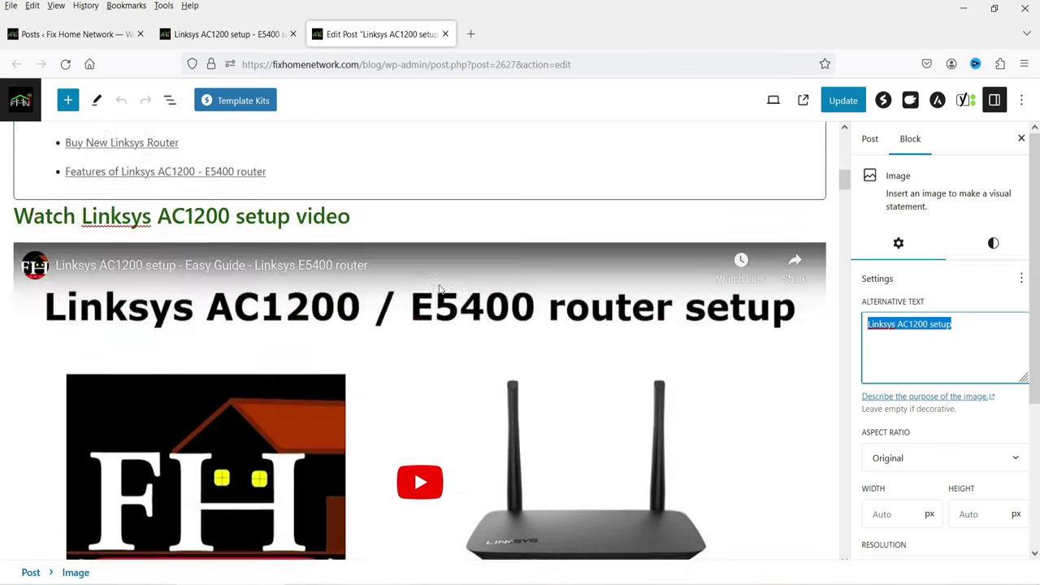
pyautogui.click(428, 283)
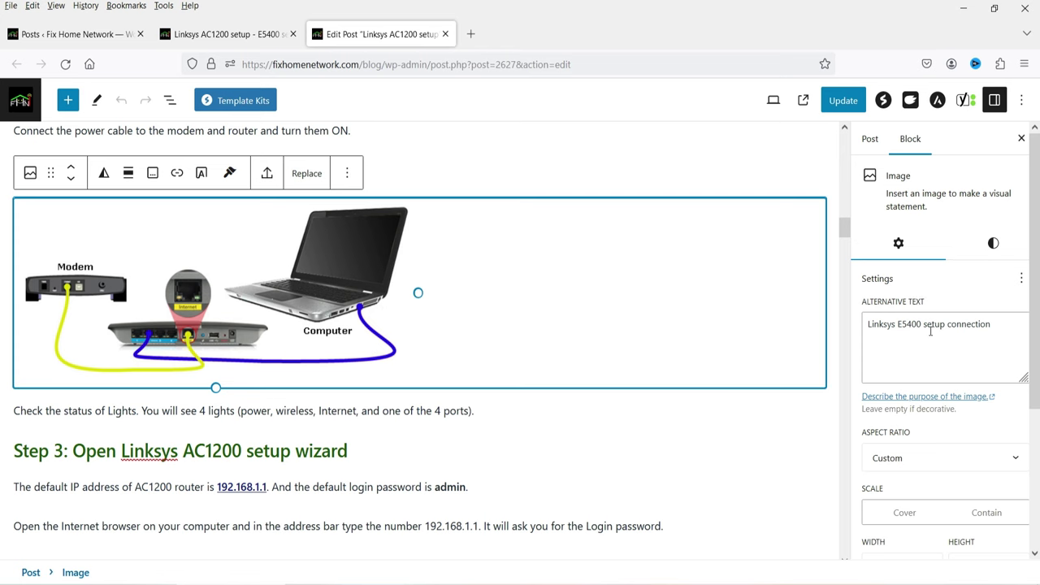
pyautogui.scroll(-10, 488, 244)
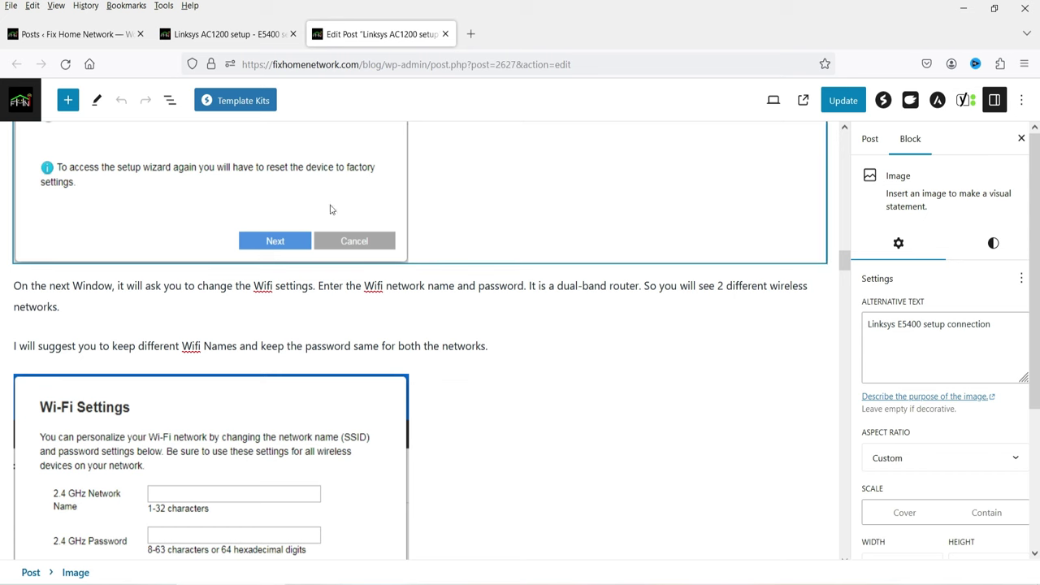
pyautogui.click(281, 186)
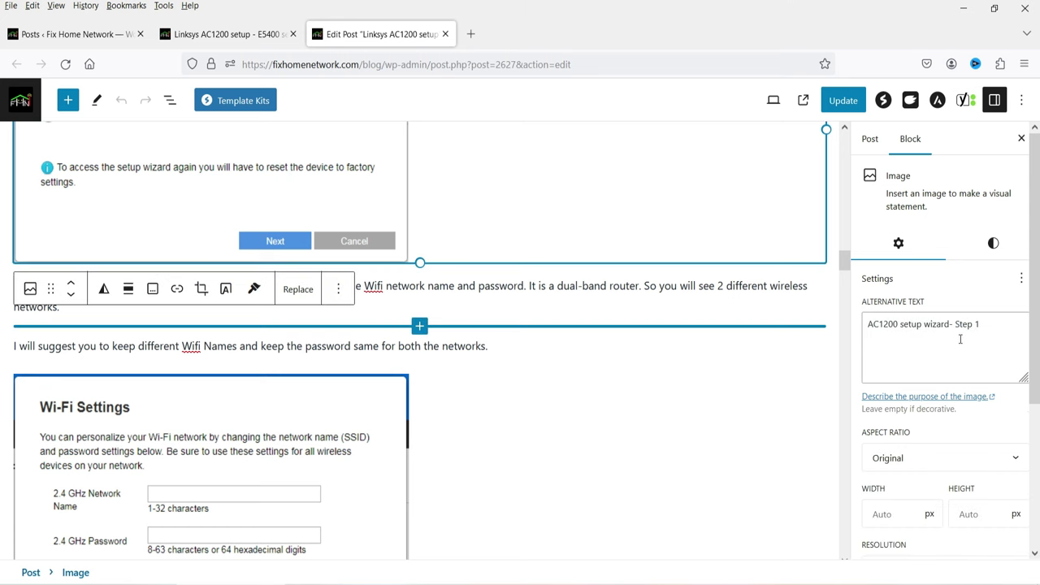
pyautogui.scroll(-4, 264, 221)
pyautogui.click(262, 217)
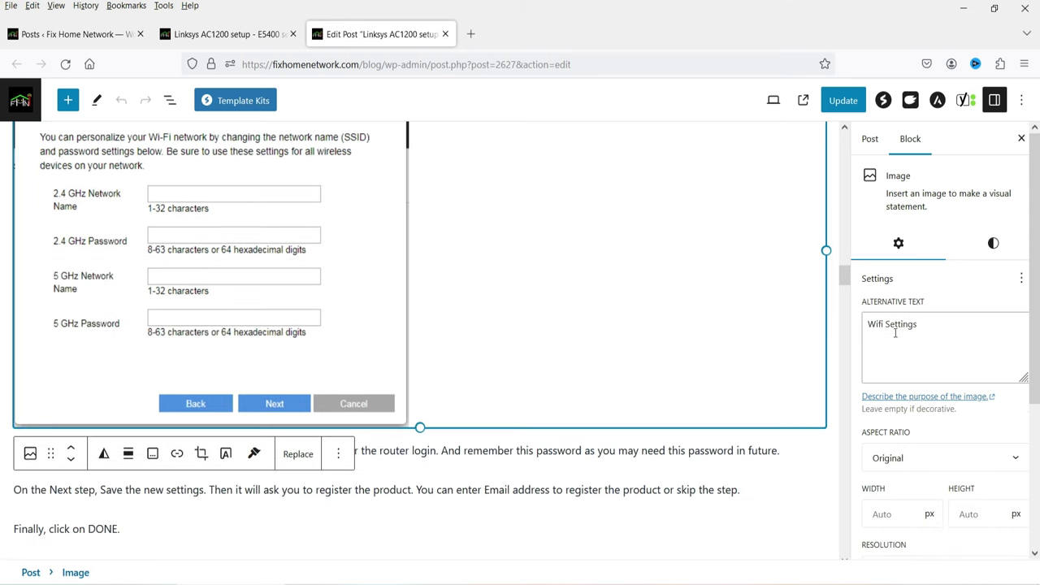
pyautogui.scroll(-10, 292, 280)
pyautogui.click(291, 286)
pyautogui.tripleClick(906, 332)
# Step: Find the external "Linksys website" link in the firmware upgrade section and inspect its link details
pyautogui.scroll(10, 502, 329)
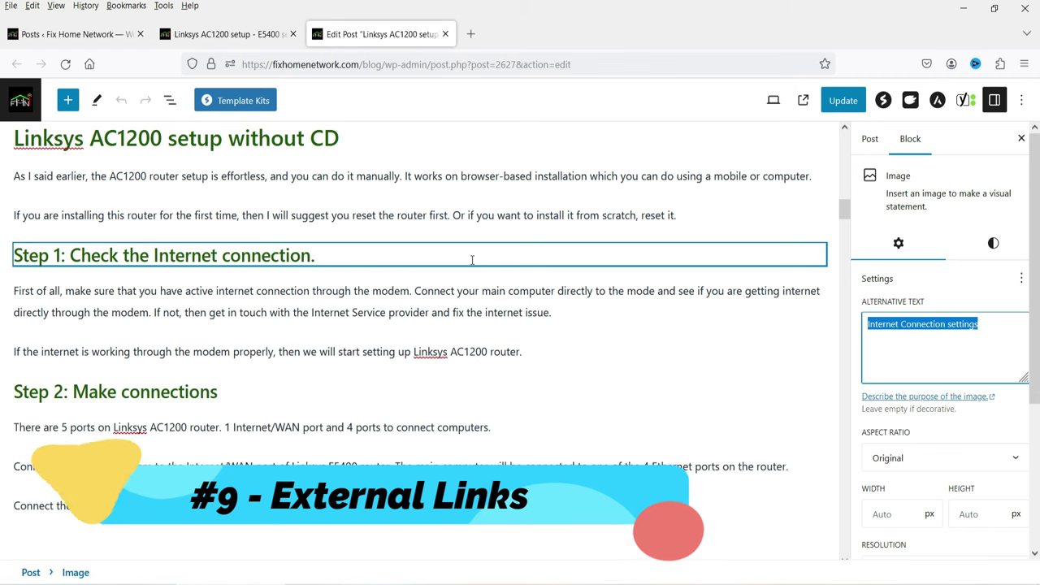
pyautogui.scroll(3, 315, 247)
pyautogui.scroll(7, 316, 247)
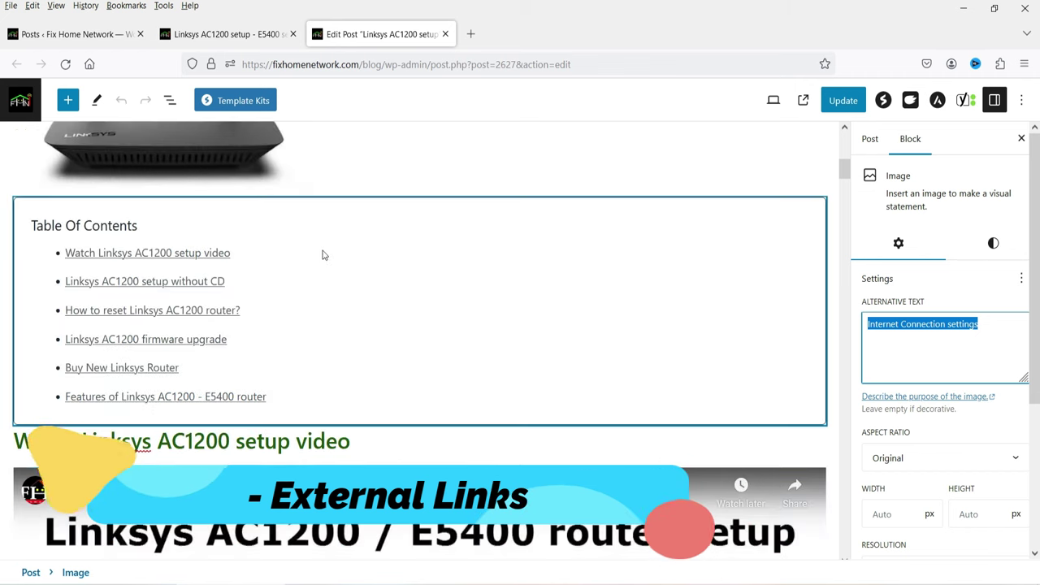
pyautogui.scroll(5, 321, 256)
pyautogui.scroll(-6, 337, 297)
pyautogui.scroll(-15, 338, 294)
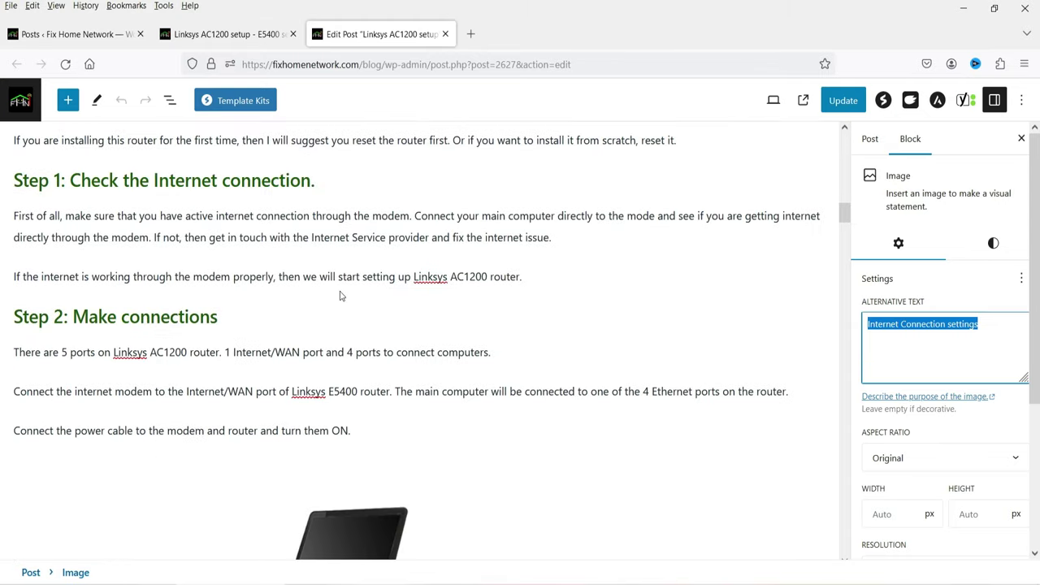
pyautogui.scroll(-15, 338, 304)
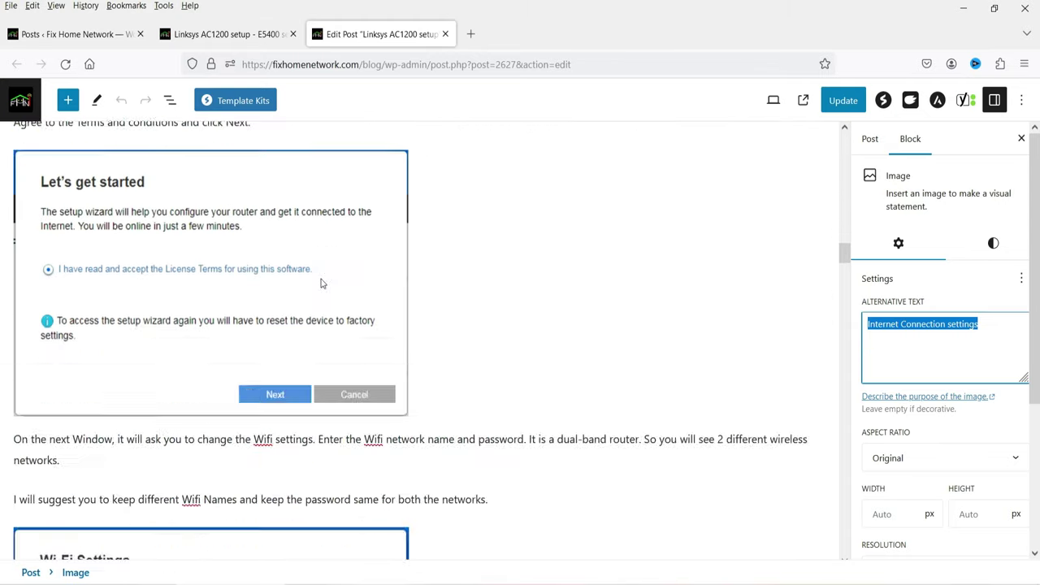
pyautogui.click(309, 288)
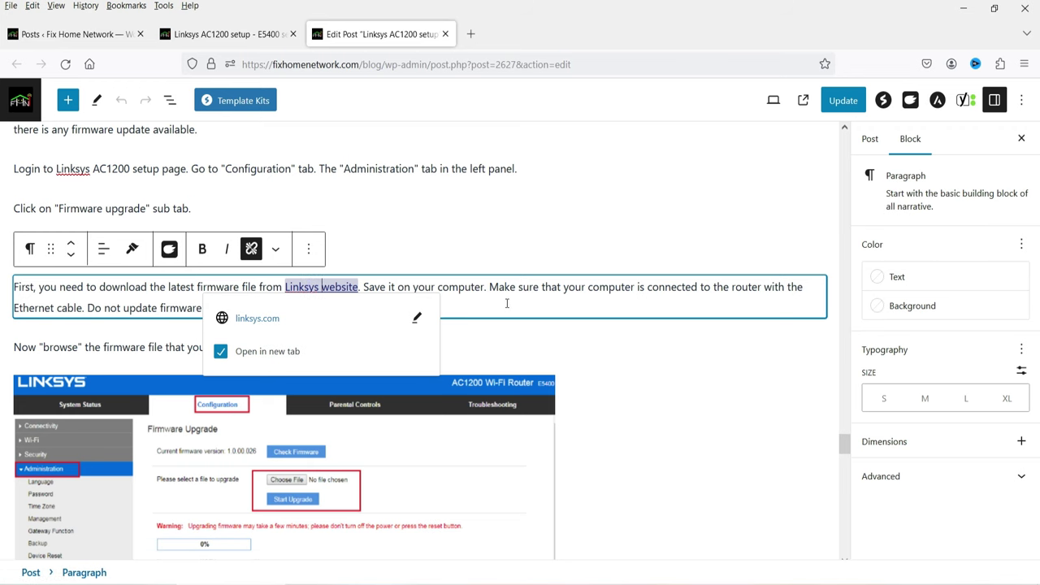
pyautogui.click(515, 293)
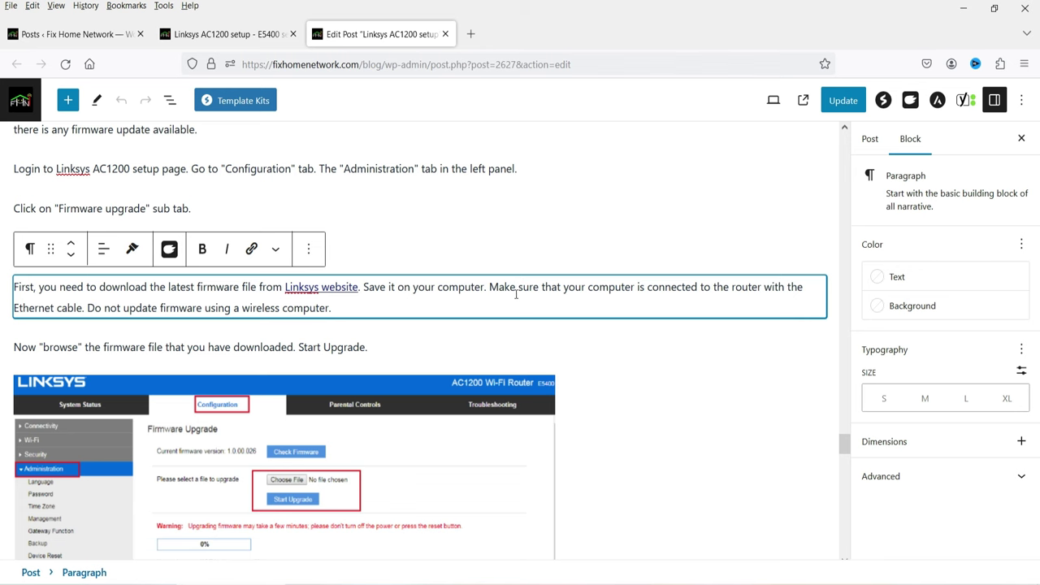
# Step: Return to the Yoast analysis results and highlight the outbound links assessment
pyautogui.scroll(-15, 543, 355)
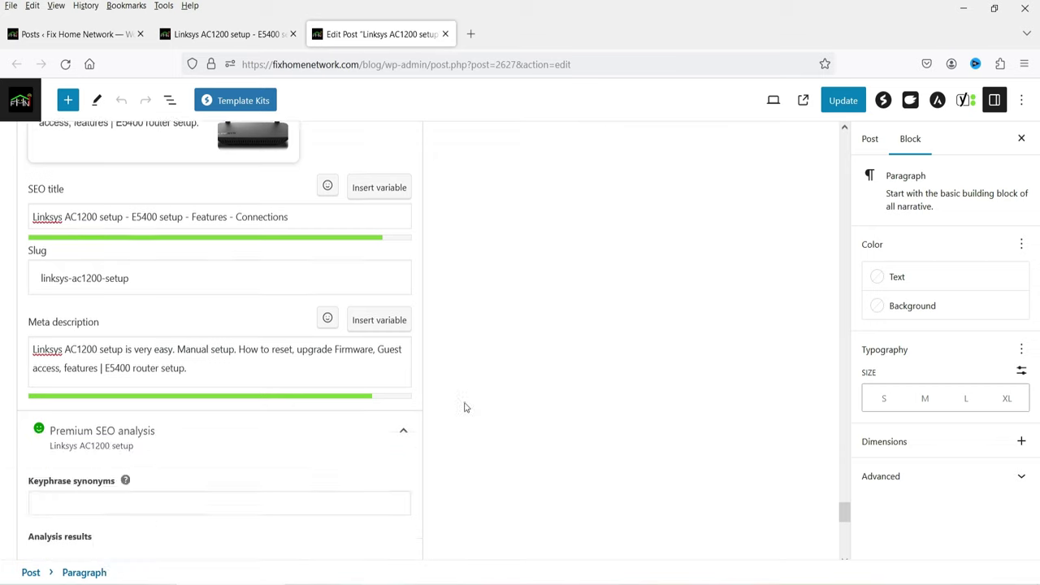
pyautogui.scroll(-4, 455, 402)
pyautogui.scroll(-1, 244, 284)
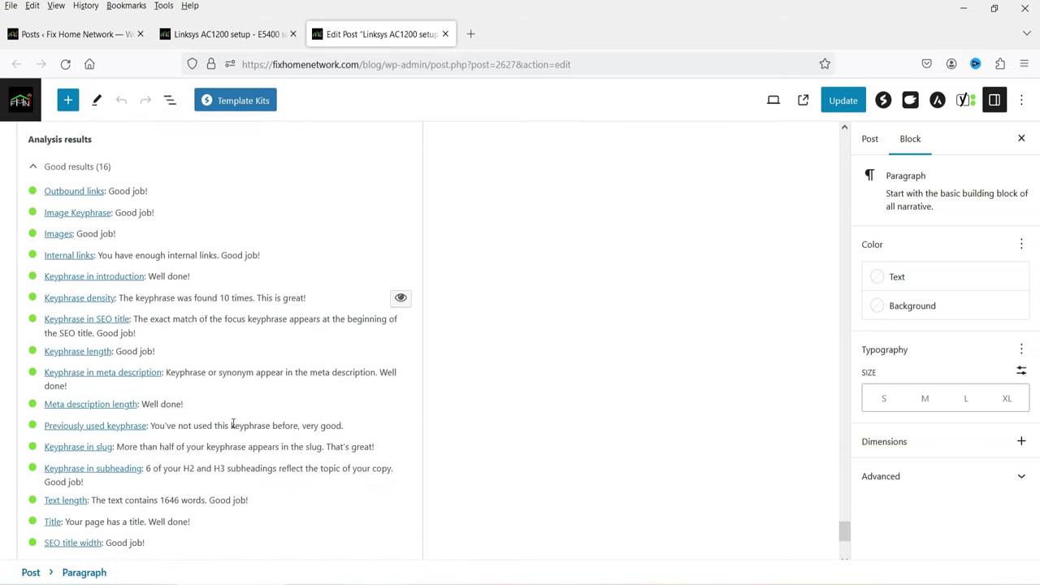
pyautogui.moveTo(151, 193); pyautogui.dragTo(126, 190)
pyautogui.click(153, 190)
pyautogui.click(197, 200)
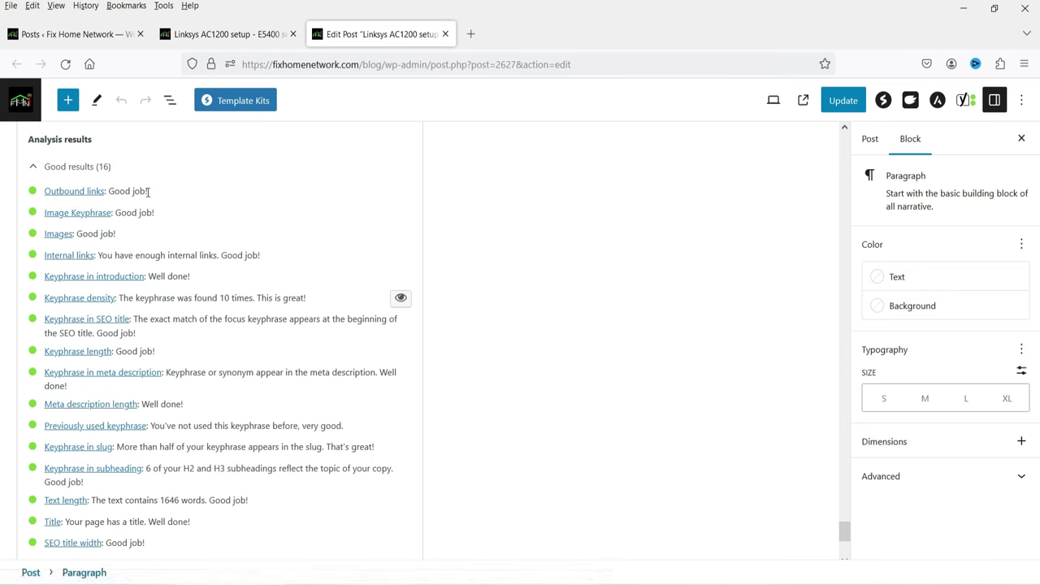
pyautogui.moveTo(149, 191); pyautogui.dragTo(105, 191)
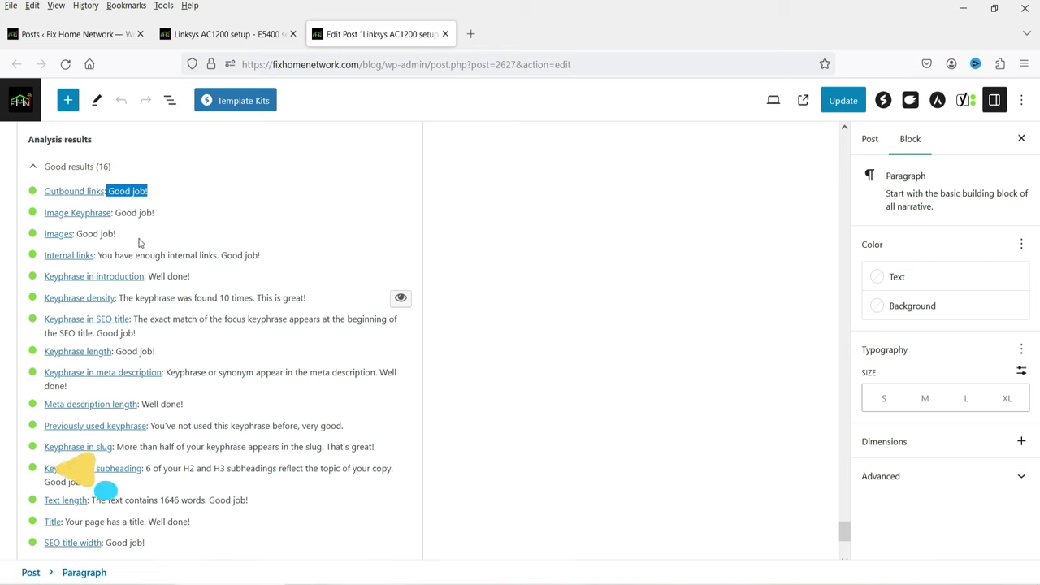
# Step: Highlight the internal links assessment, and inspect the details of the 192.168.1.1 link under Step 3 of the post
pyautogui.moveTo(290, 254); pyautogui.dragTo(88, 258)
pyautogui.moveTo(844, 532); pyautogui.dragTo(837, 157)
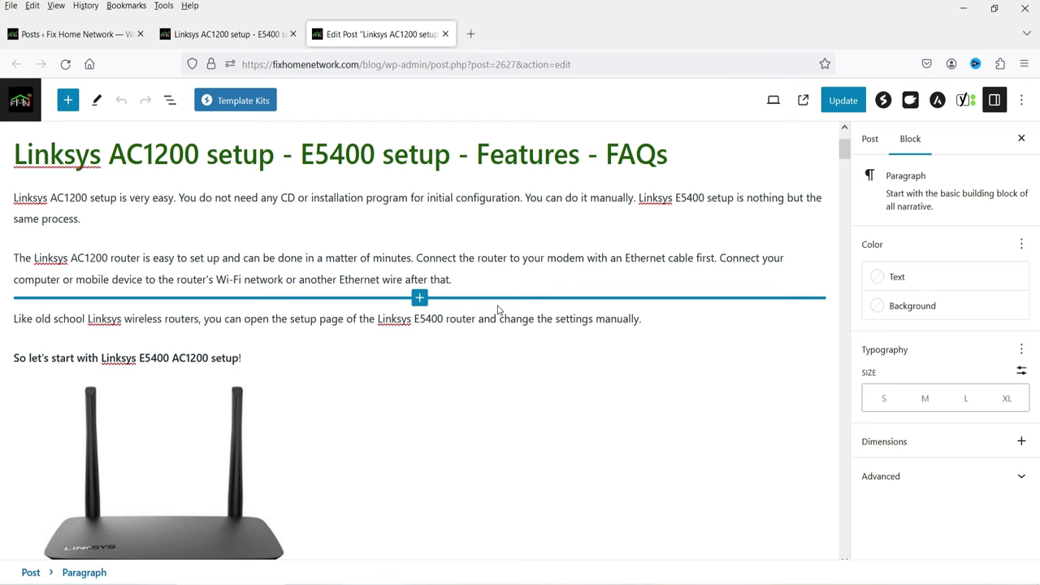
pyautogui.scroll(-6, 346, 280)
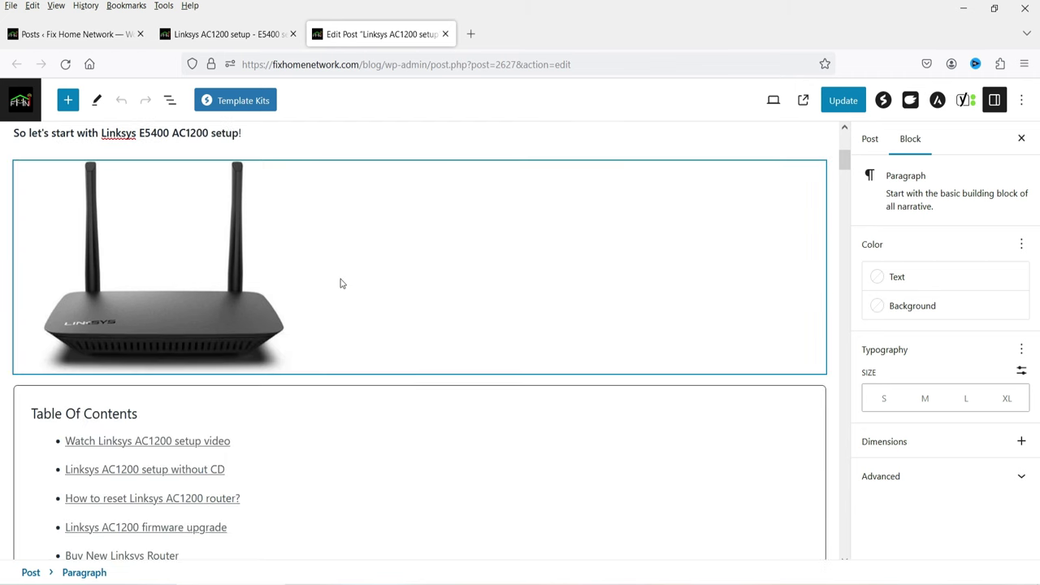
pyautogui.scroll(-10, 351, 268)
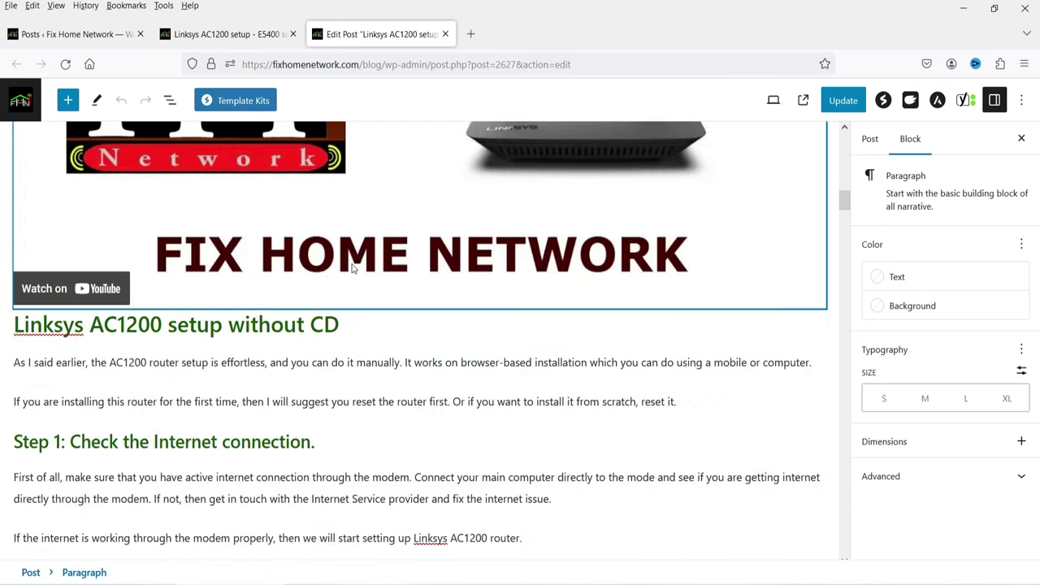
pyautogui.scroll(-5, 354, 264)
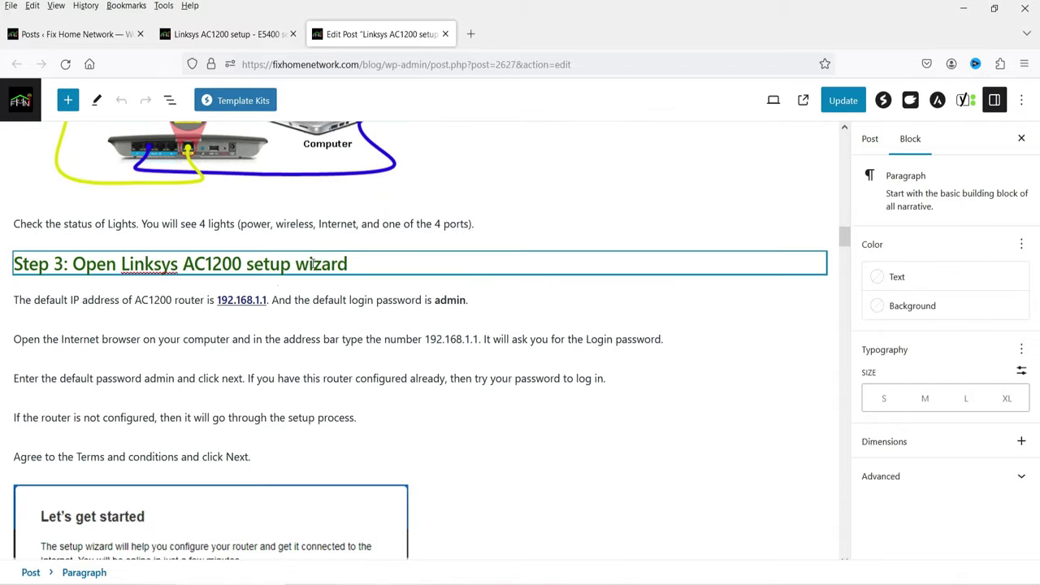
pyautogui.click(255, 300)
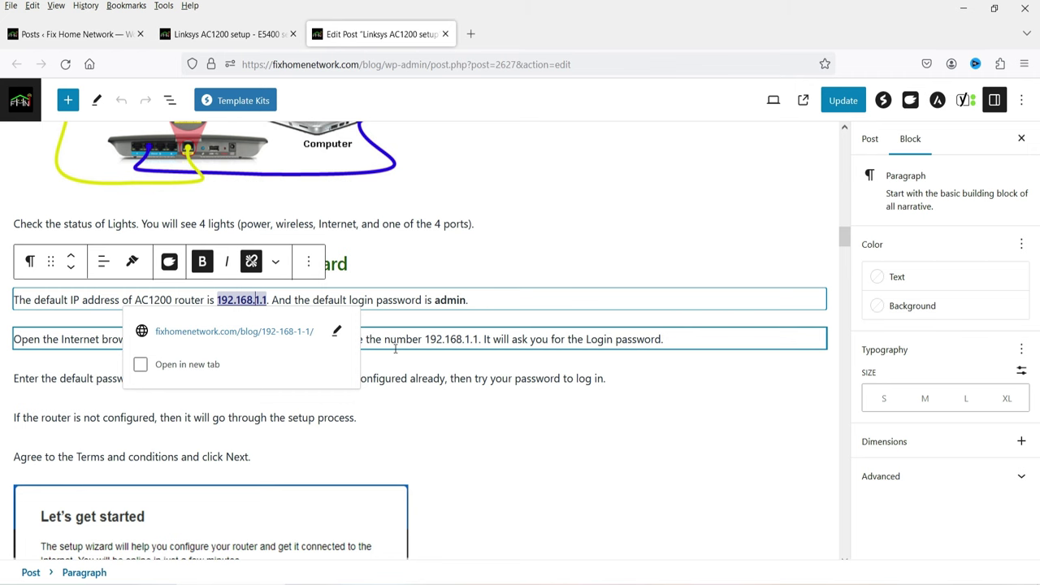
# Step: Expand the Yoast internal linking suggestions for the post, review the suggested pages and posts, and collapse the section again
pyautogui.scroll(-15, 396, 348)
pyautogui.scroll(-20, 464, 364)
pyautogui.scroll(-20, 463, 353)
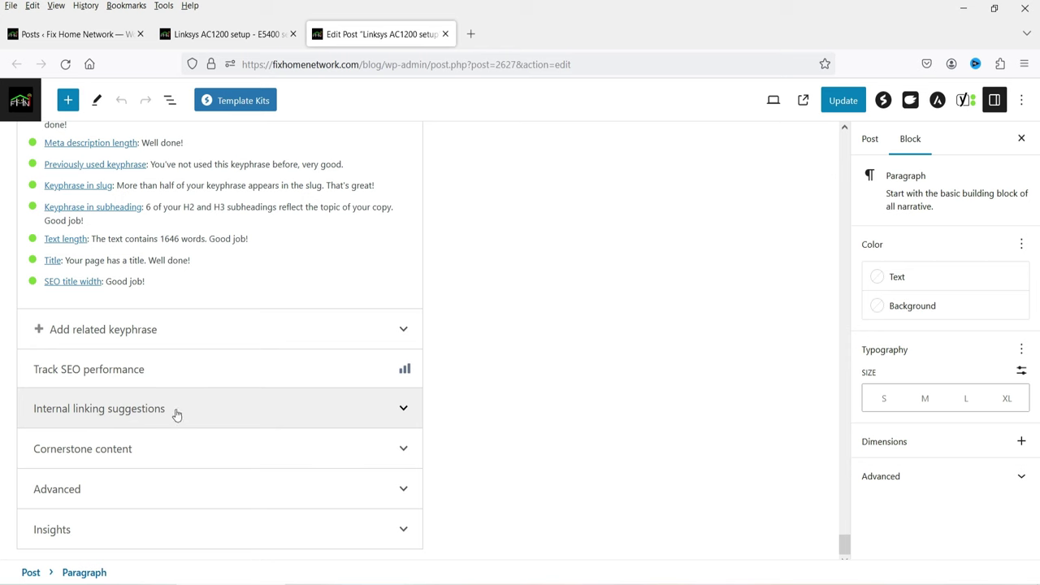
pyautogui.click(245, 418)
pyautogui.scroll(-3, 450, 359)
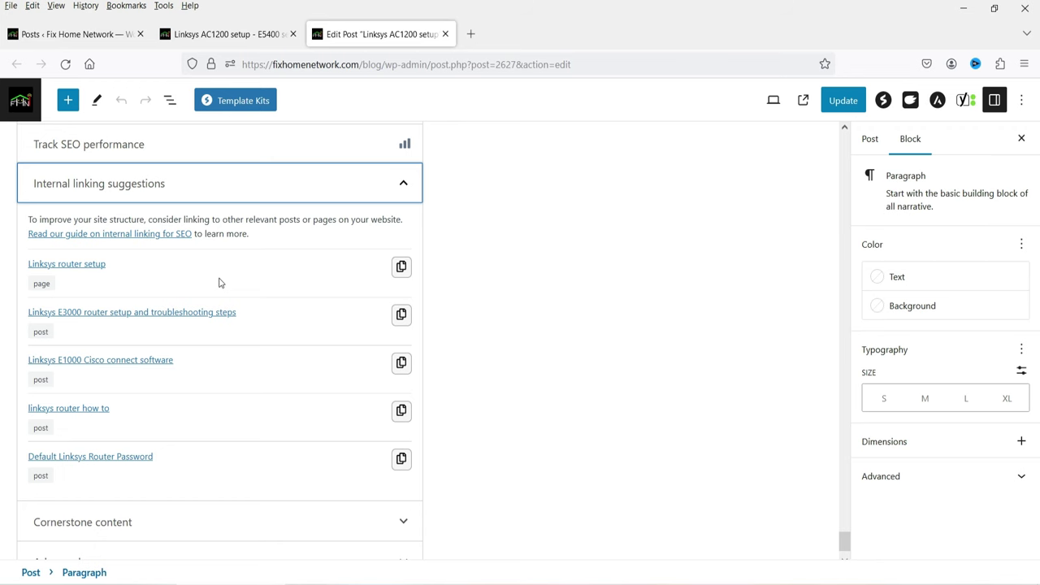
pyautogui.click(402, 185)
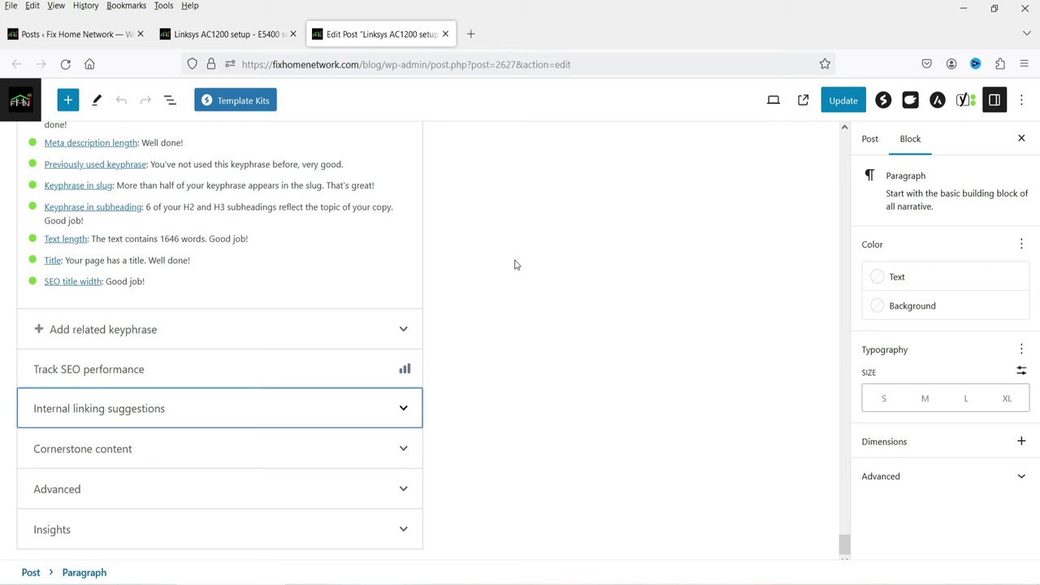
# Step: Preview the post from its beginning in the Mobile layout, and switch the editor back to the Desktop layout
pyautogui.moveTo(843, 545); pyautogui.dragTo(844, 142)
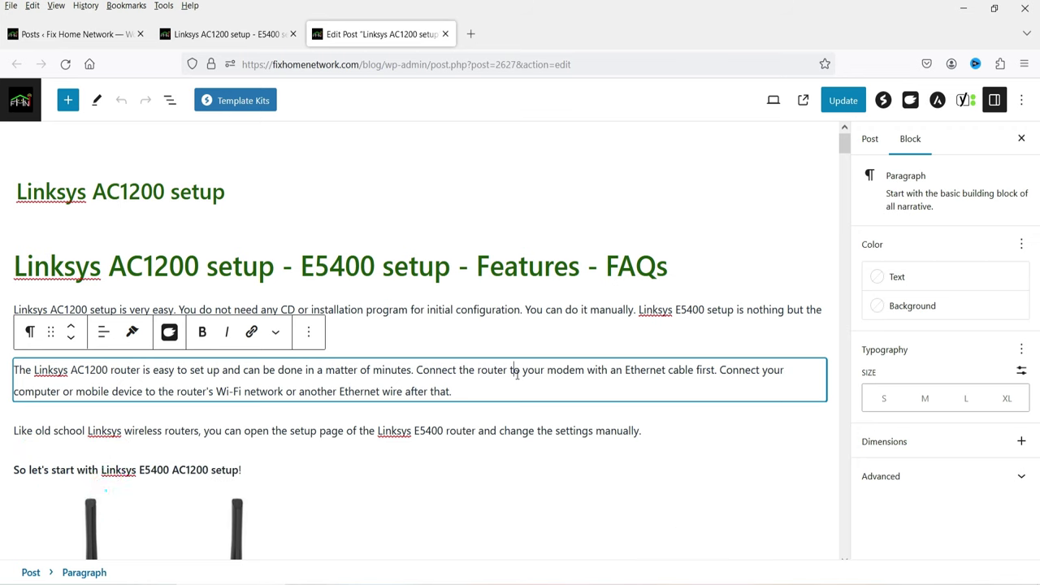
pyautogui.click(557, 315)
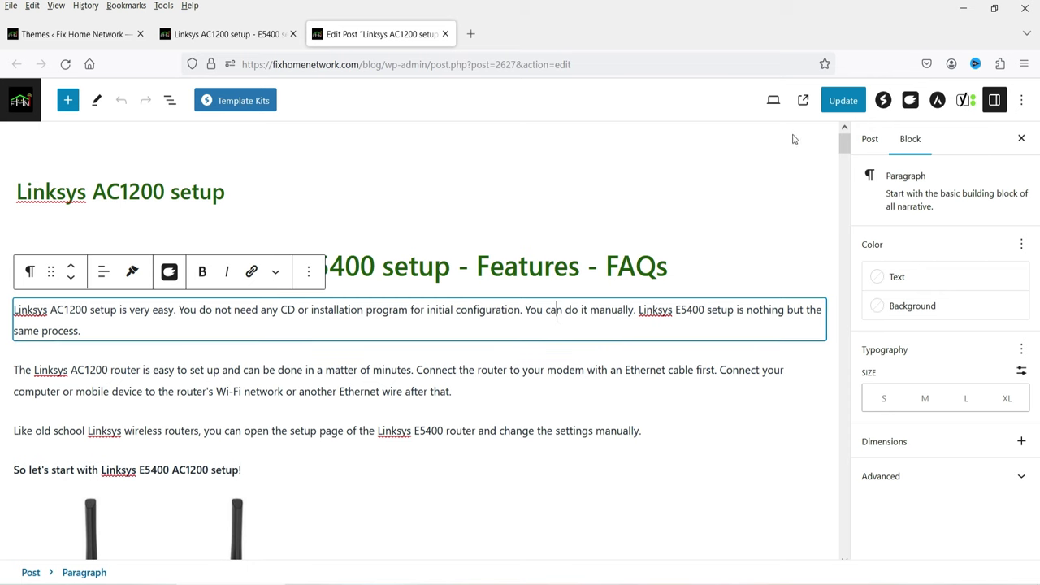
pyautogui.click(773, 99)
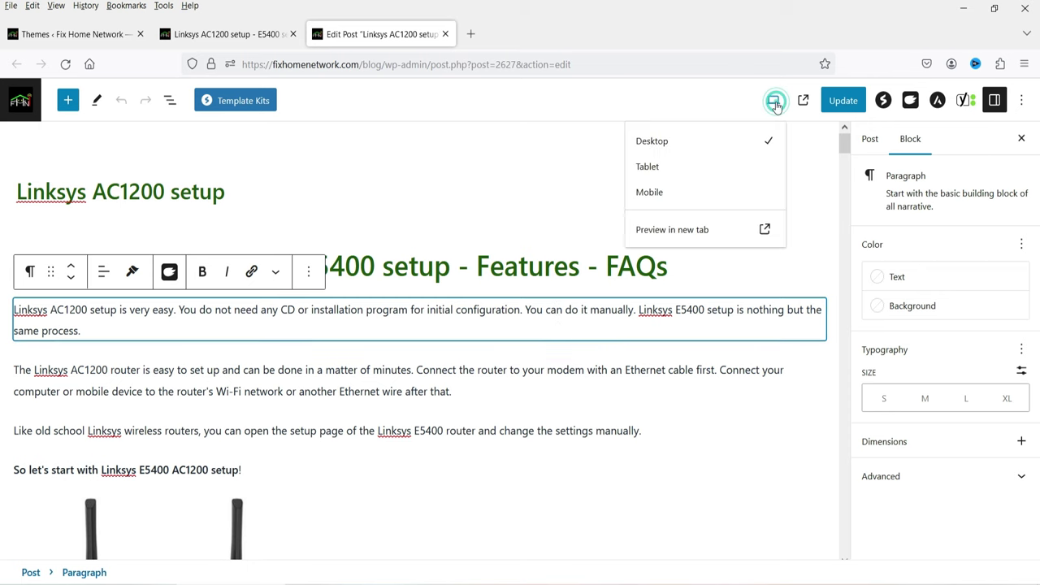
pyautogui.click(684, 195)
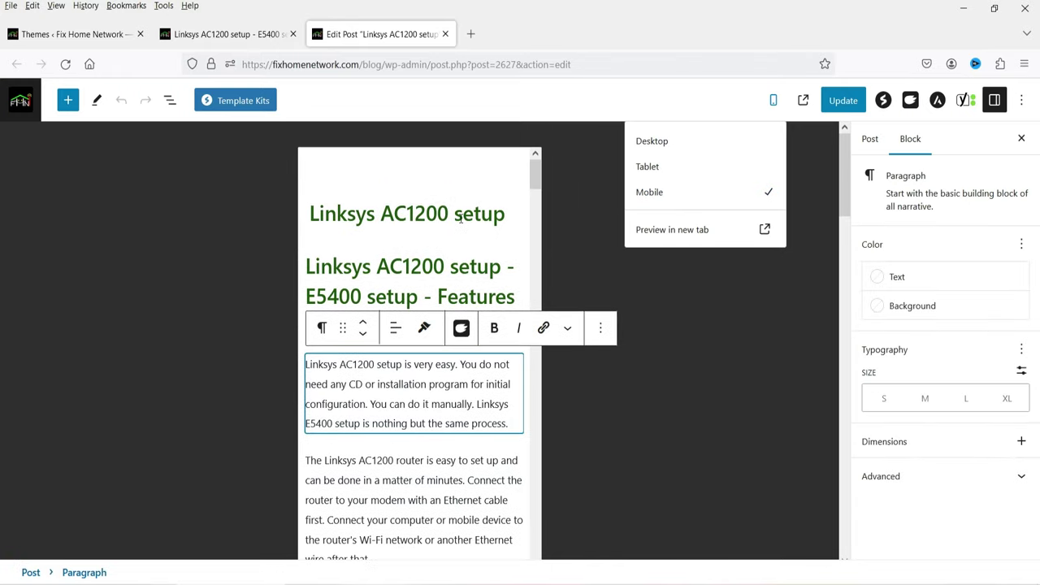
pyautogui.scroll(-5, 473, 235)
pyautogui.scroll(-10, 472, 244)
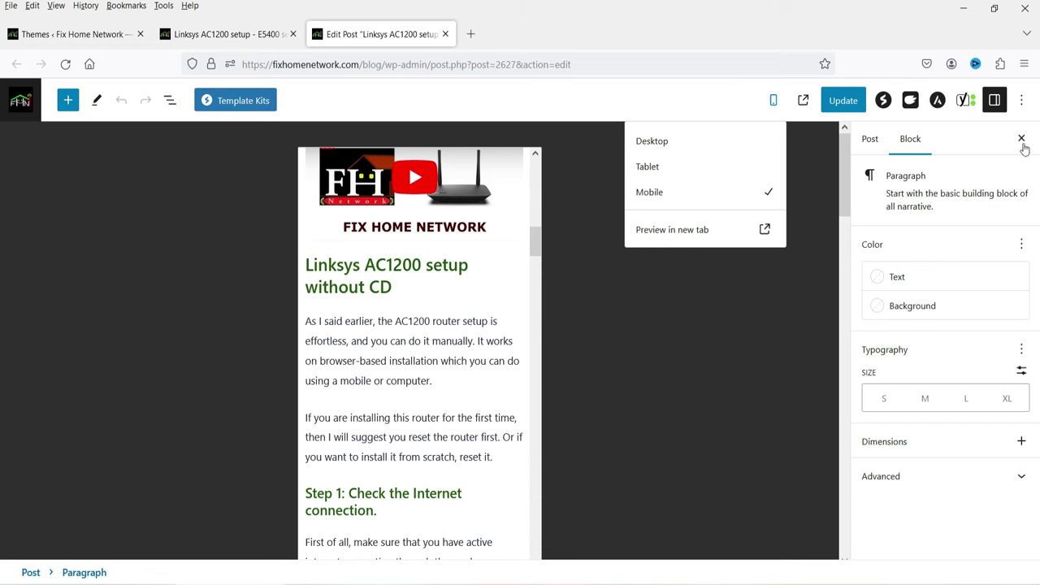
pyautogui.click(652, 141)
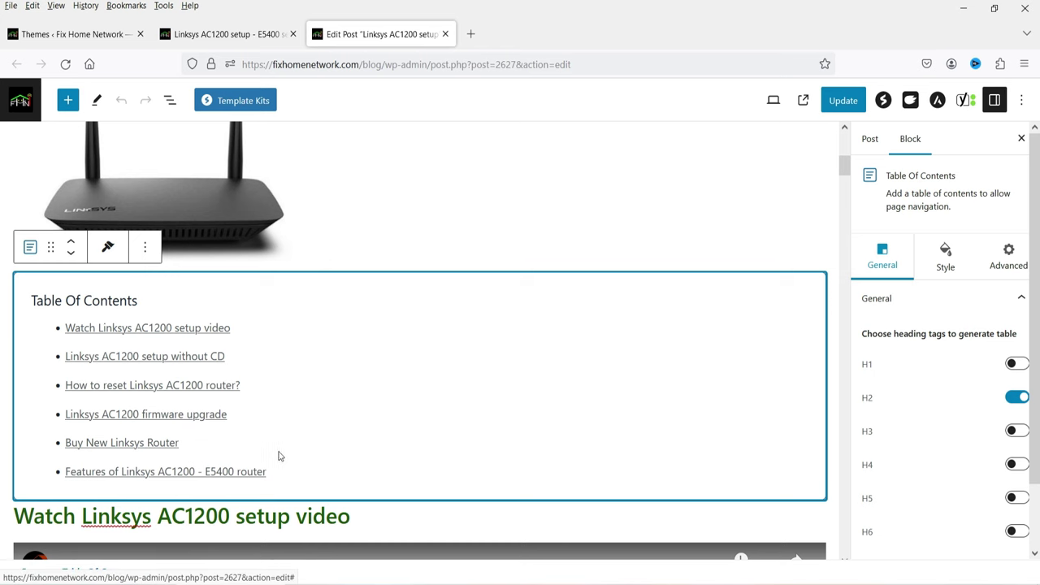
# Step: On the published post, follow the table of contents link to the Features section, compare the contents block in the editor, and return to the page start
pyautogui.click(224, 33)
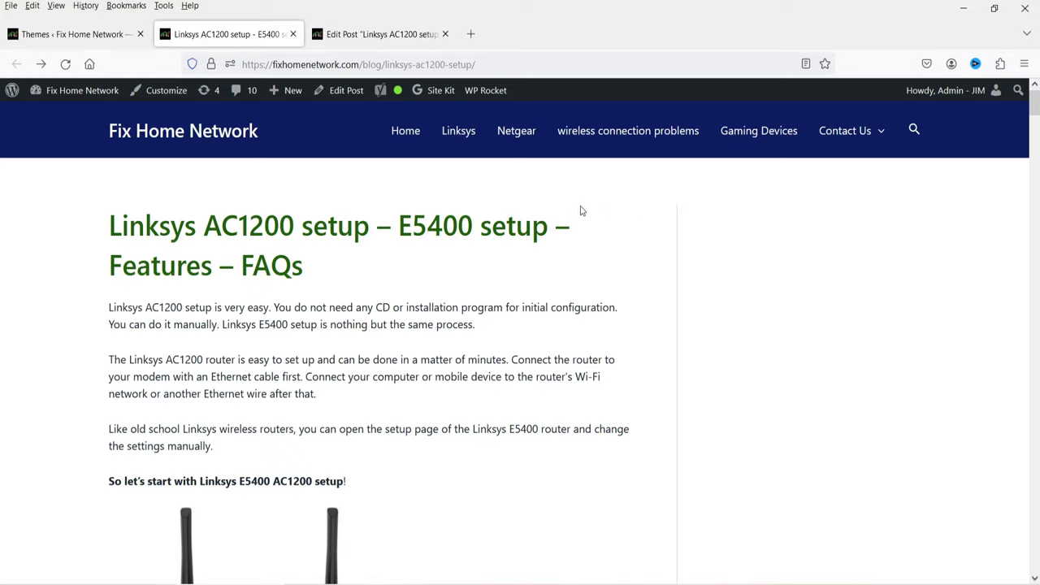
pyautogui.scroll(-5, 580, 208)
pyautogui.scroll(-2, 550, 212)
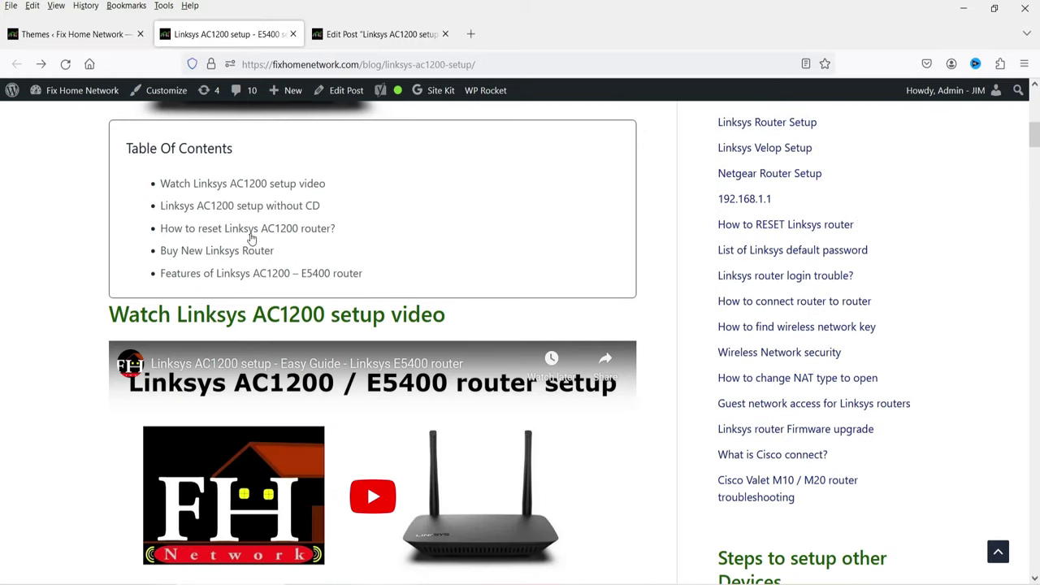
pyautogui.click(333, 275)
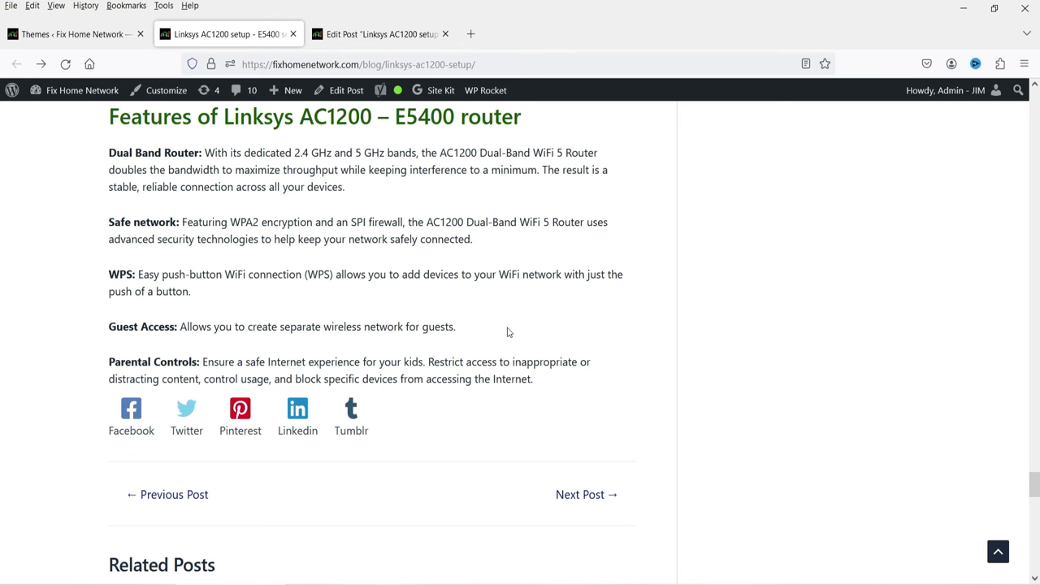
pyautogui.click(406, 34)
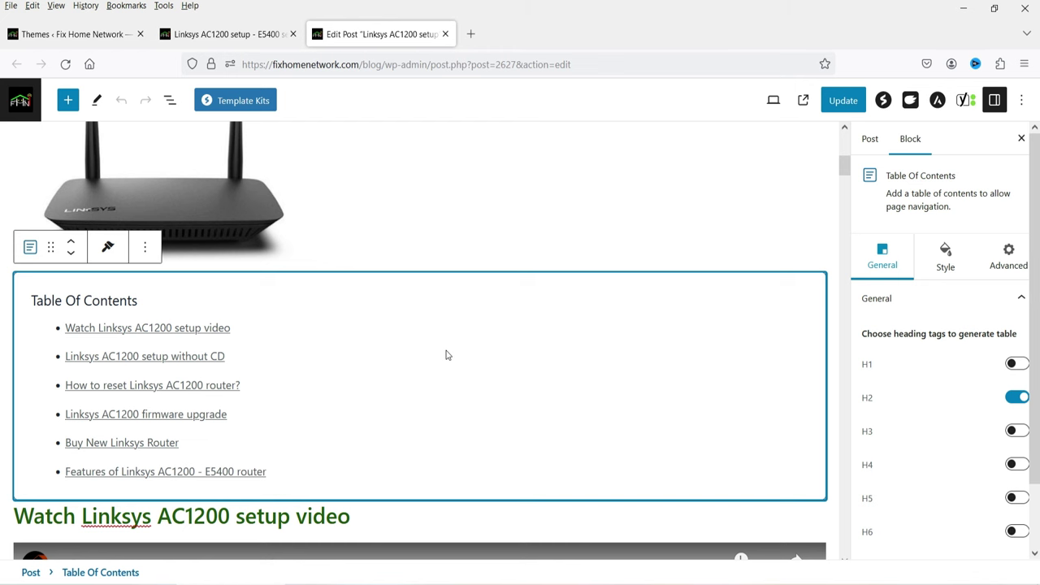
pyautogui.hotkey('ctrl', 'shift', 'Tab')
pyautogui.click(998, 553)
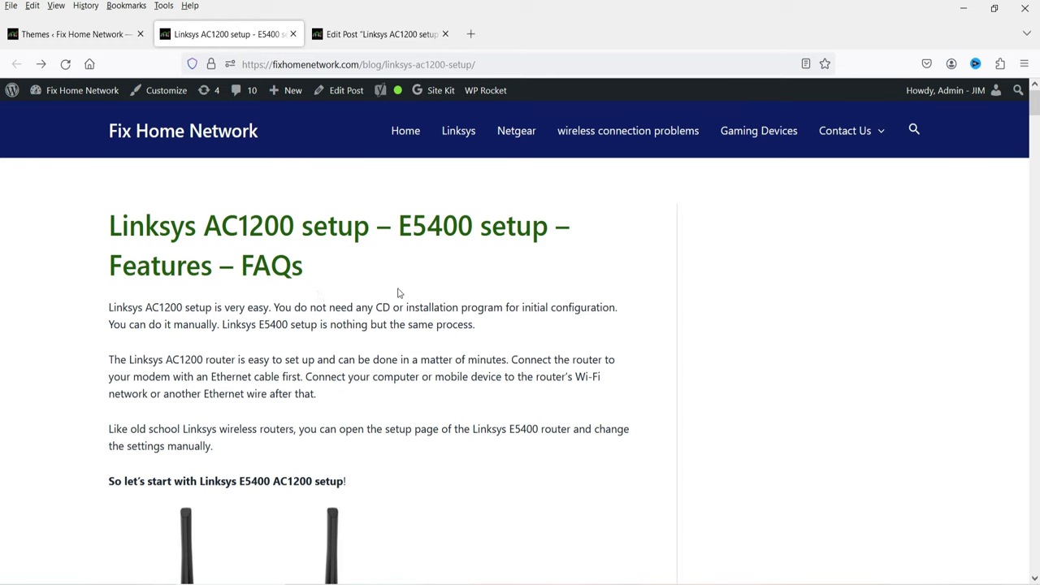
# Step: Open a private browsing window and load the Google home page in it
pyautogui.click(1024, 64)
pyautogui.click(911, 164)
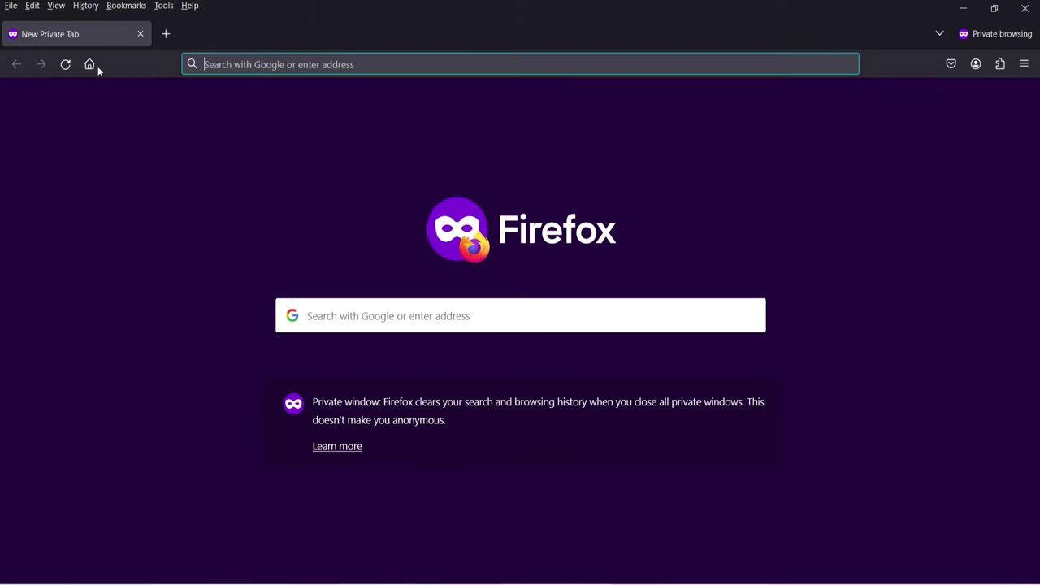
pyautogui.write('goog')
pyautogui.press('Return')
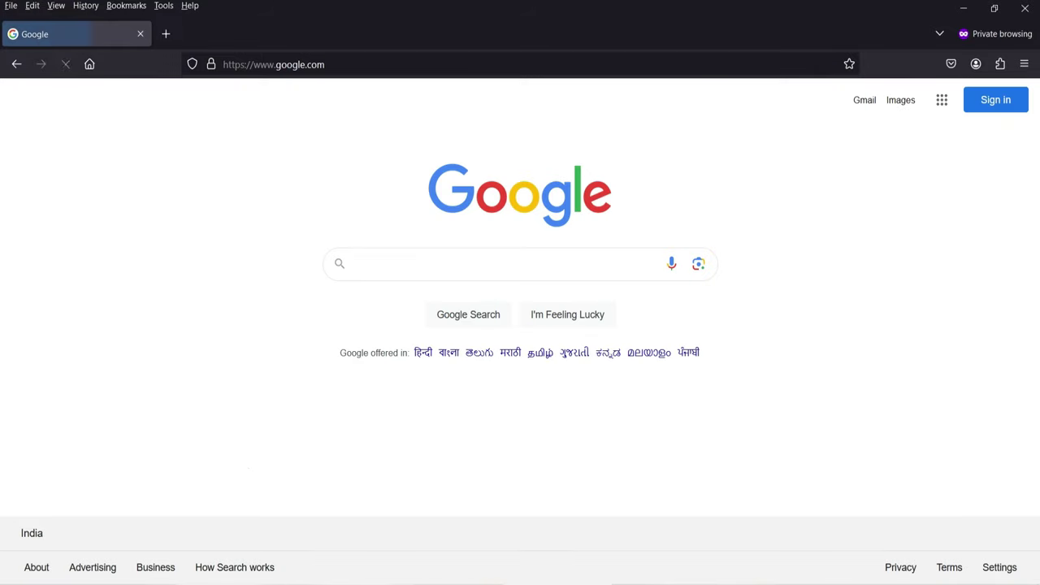
# Step: Copy "Linksys AC1200 setup" from the published post's heading and search Google for it in the private window
pyautogui.hotkey('alt', 'Tab')
pyautogui.moveTo(114, 222); pyautogui.dragTo(370, 231)
pyautogui.hotkey('ctrl', 'c')
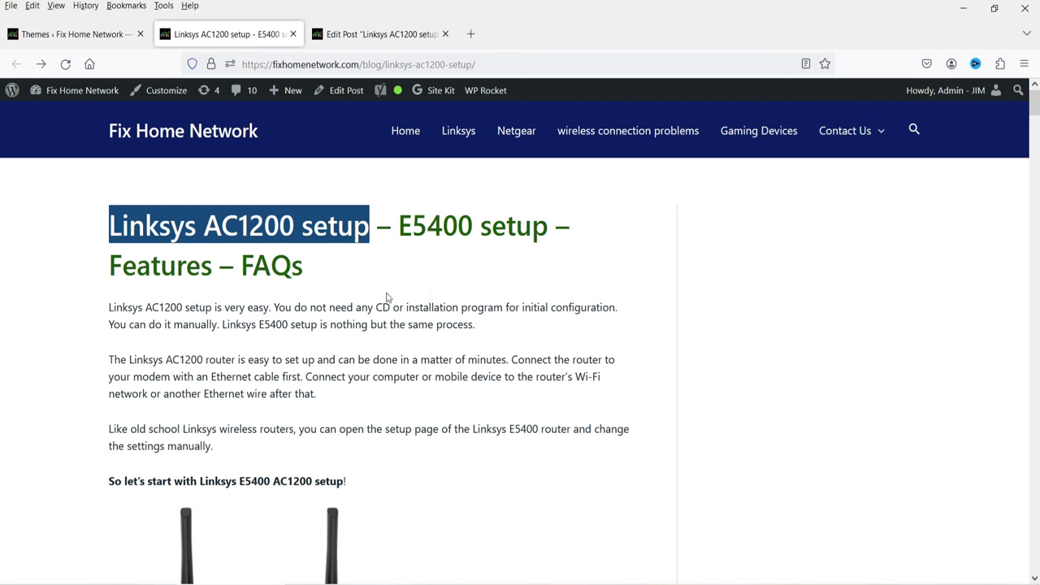
pyautogui.hotkey('alt', 'Tab')
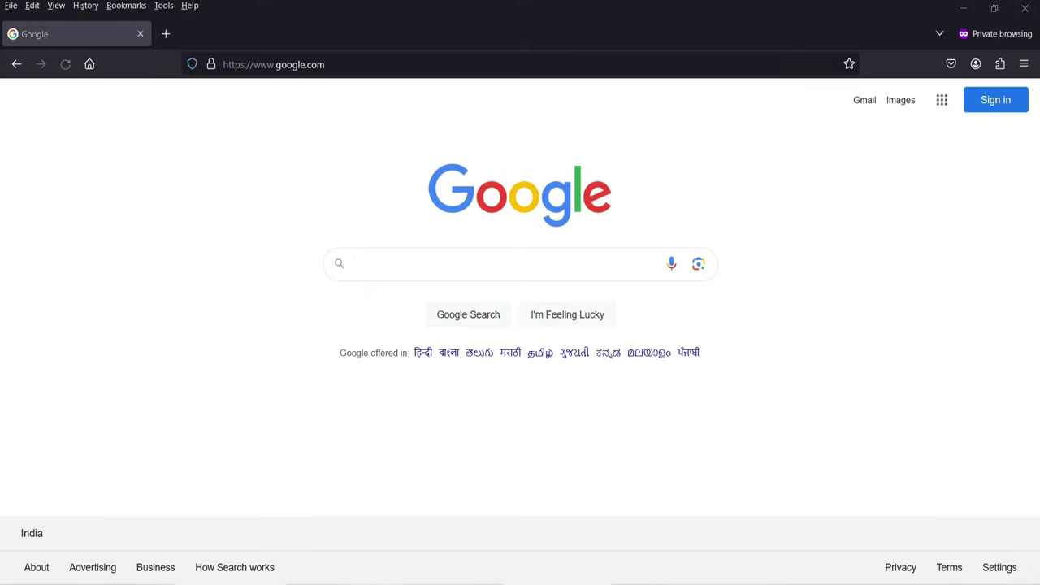
pyautogui.click(374, 266)
pyautogui.hotkey('ctrl', 'v')
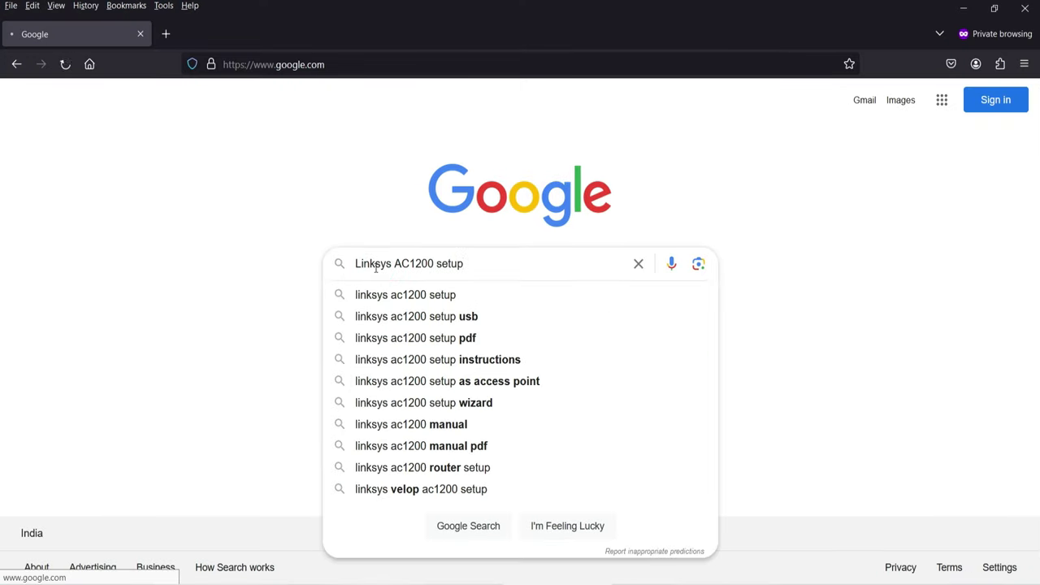
pyautogui.press('Return')
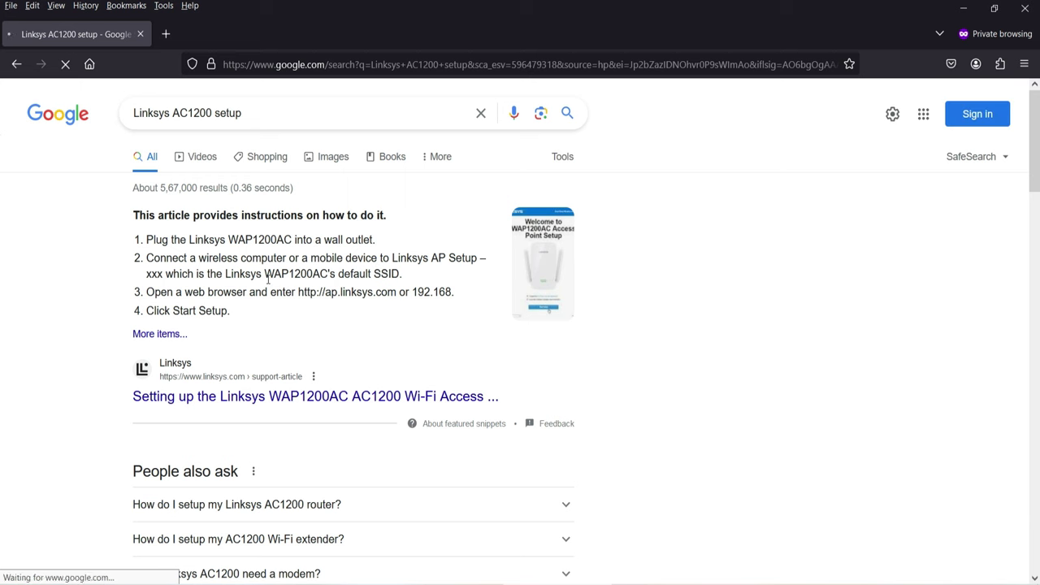
# Step: Look through the Google search results for the Fix Home Network listing of the post
pyautogui.scroll(-2, 268, 268)
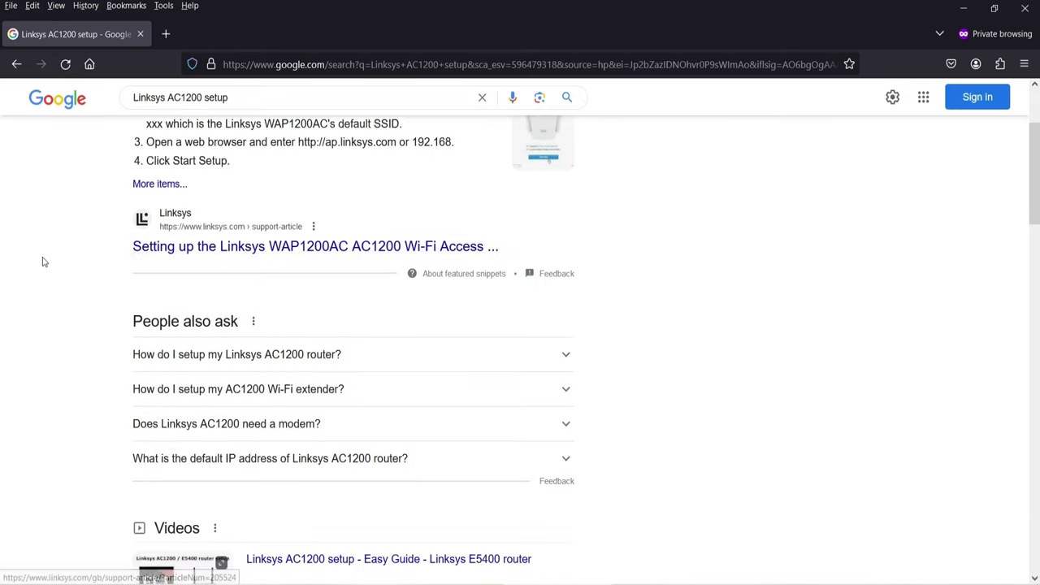
pyautogui.scroll(-3, 42, 258)
pyautogui.scroll(-5, 38, 268)
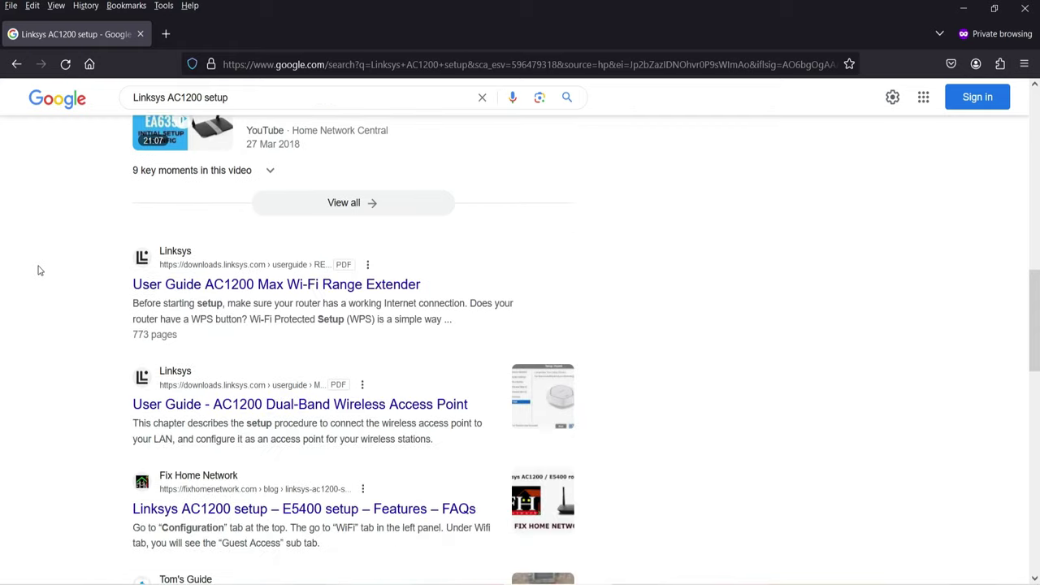
pyautogui.scroll(-1, 38, 268)
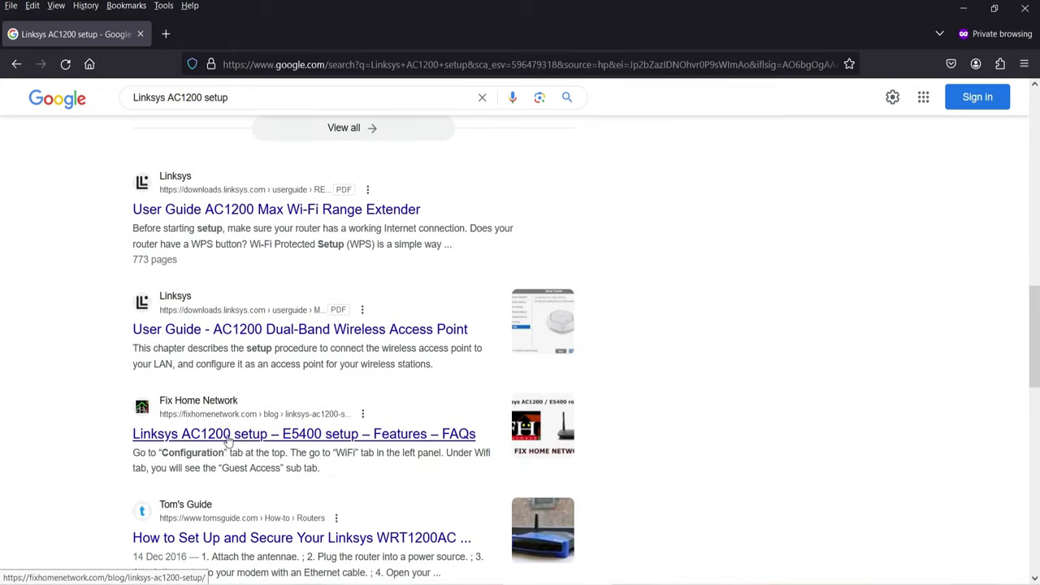
pyautogui.scroll(-2, 386, 307)
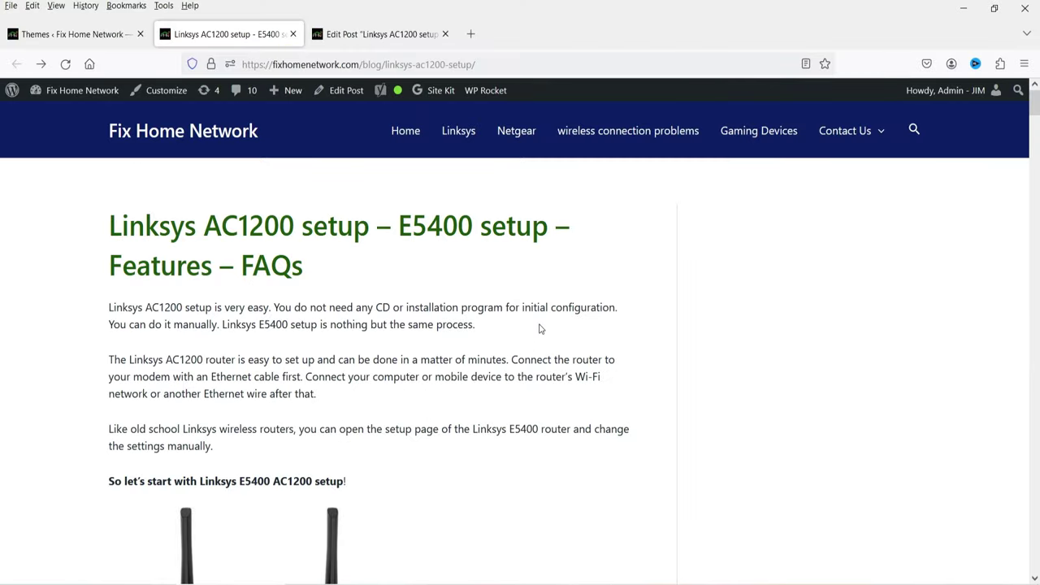
# Step: Return to the post editor and bring up the Yoast SEO Premium section below the post content
pyautogui.click(404, 34)
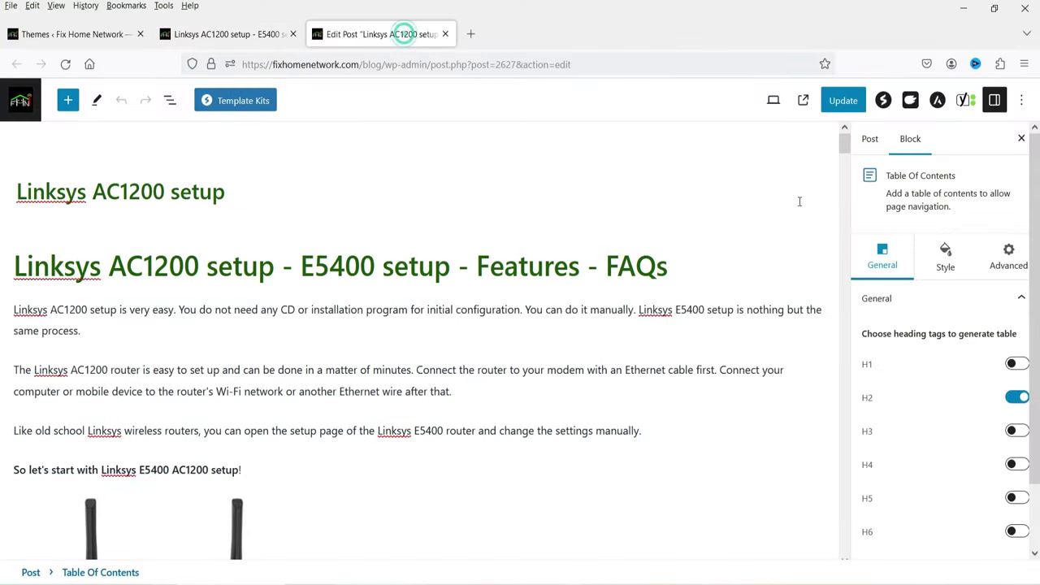
pyautogui.moveTo(845, 147); pyautogui.dragTo(780, 490)
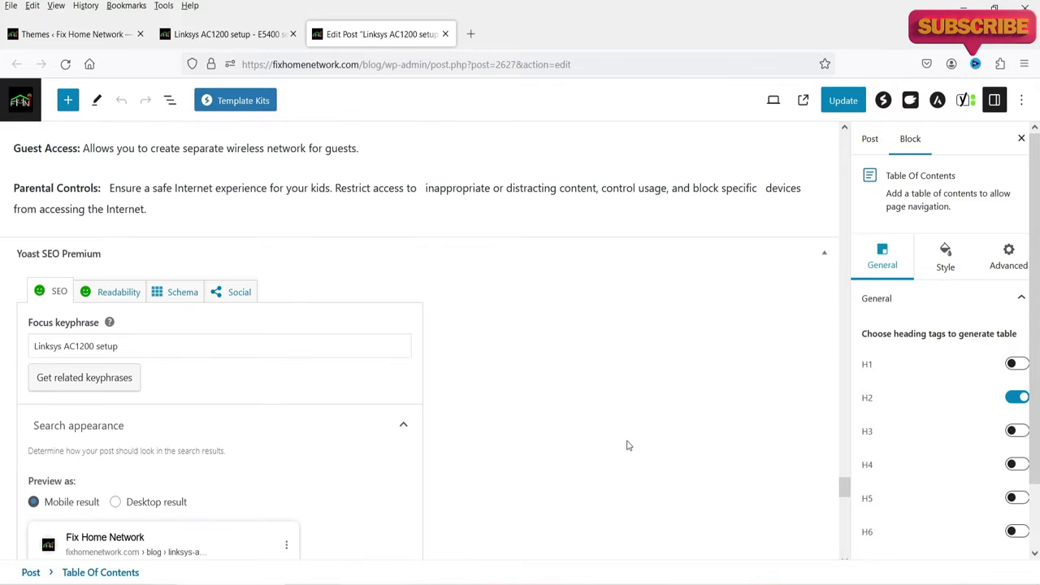